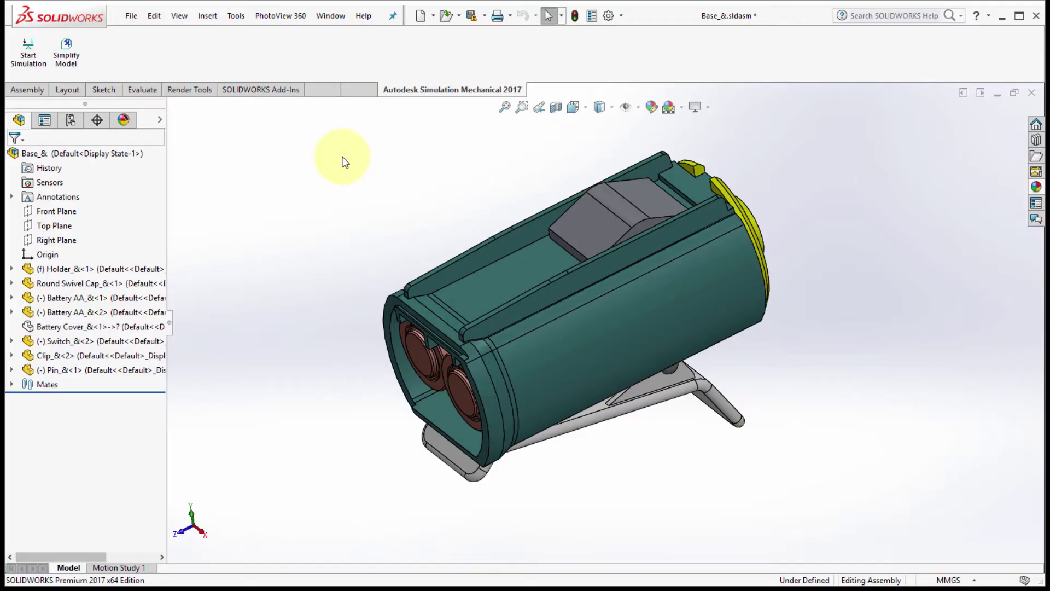
- Rename the assembly's existing display state as A
click(77, 122)
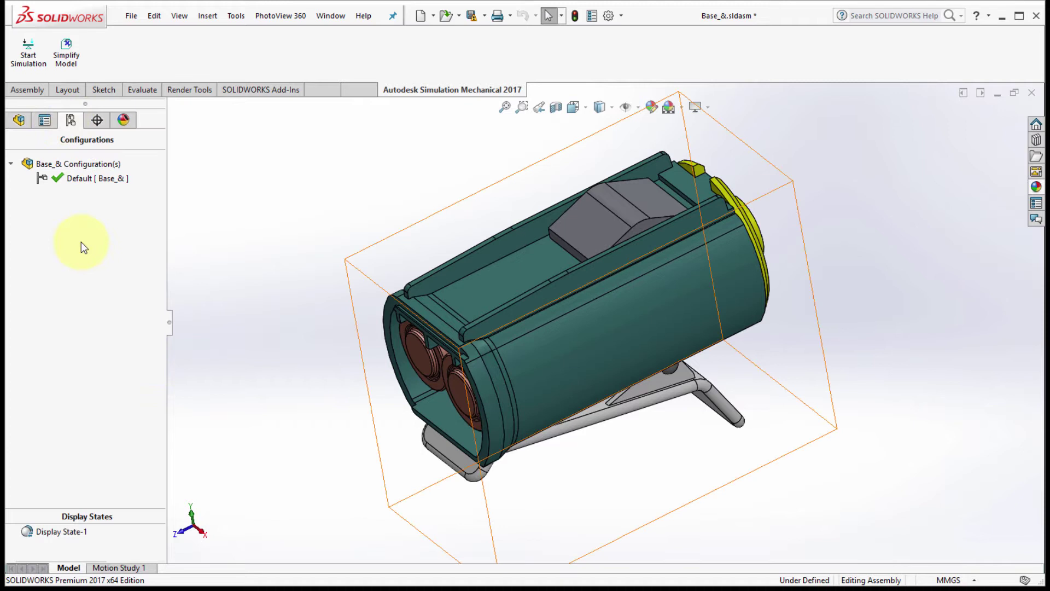
click(64, 535)
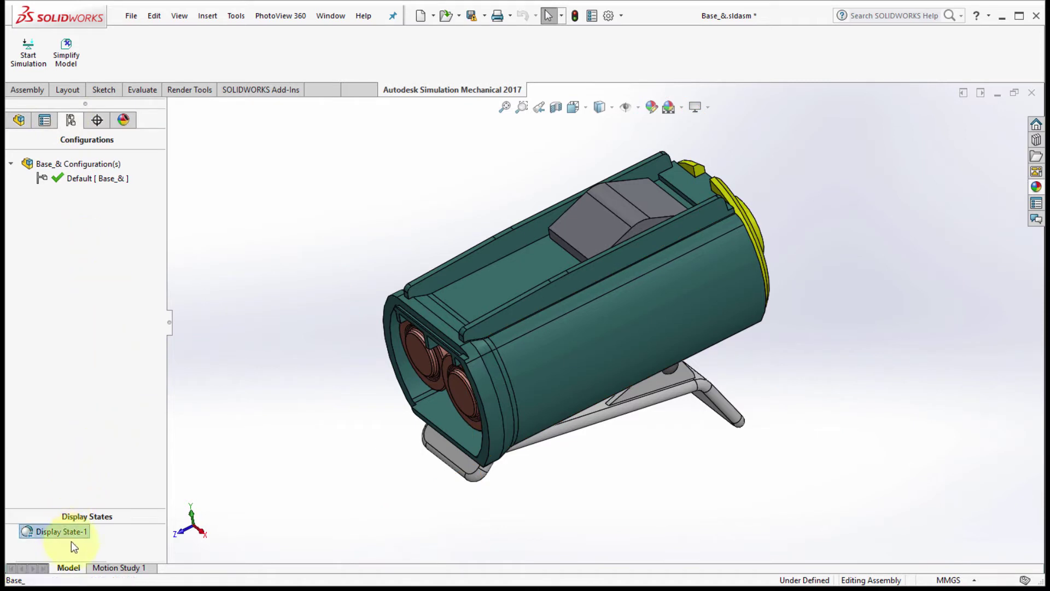
click(70, 537)
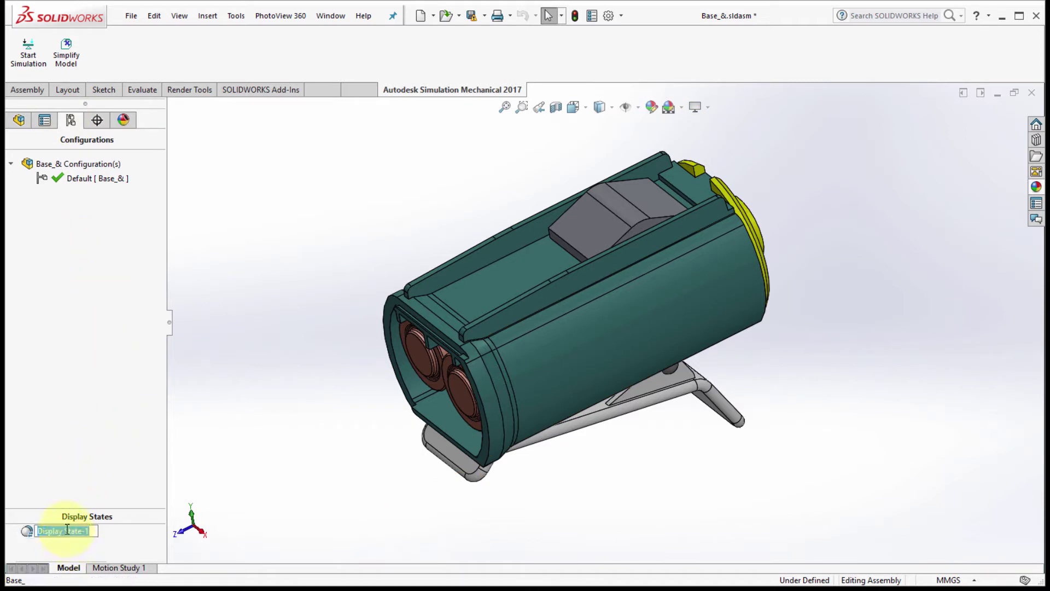
text(A)
key(Return)
- Add a second display state named B, and make display state A the active one
right_click(91, 540)
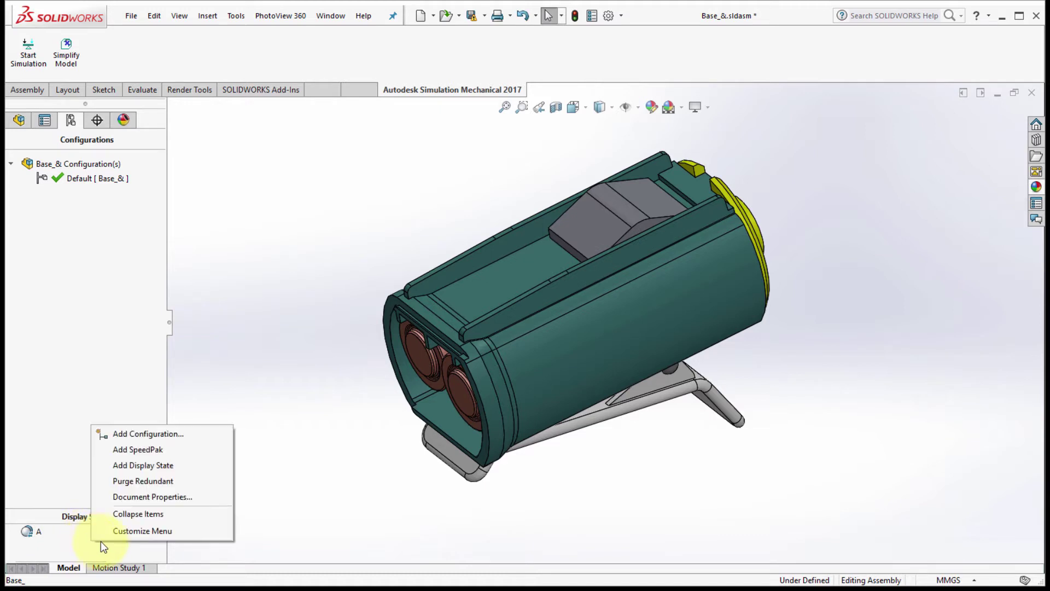
click(145, 465)
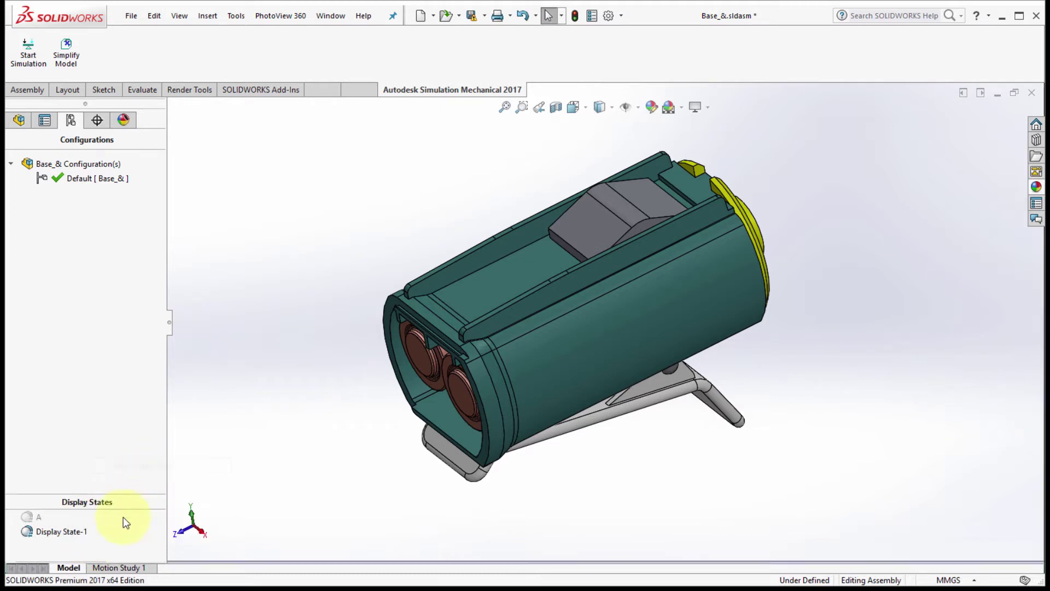
click(67, 531)
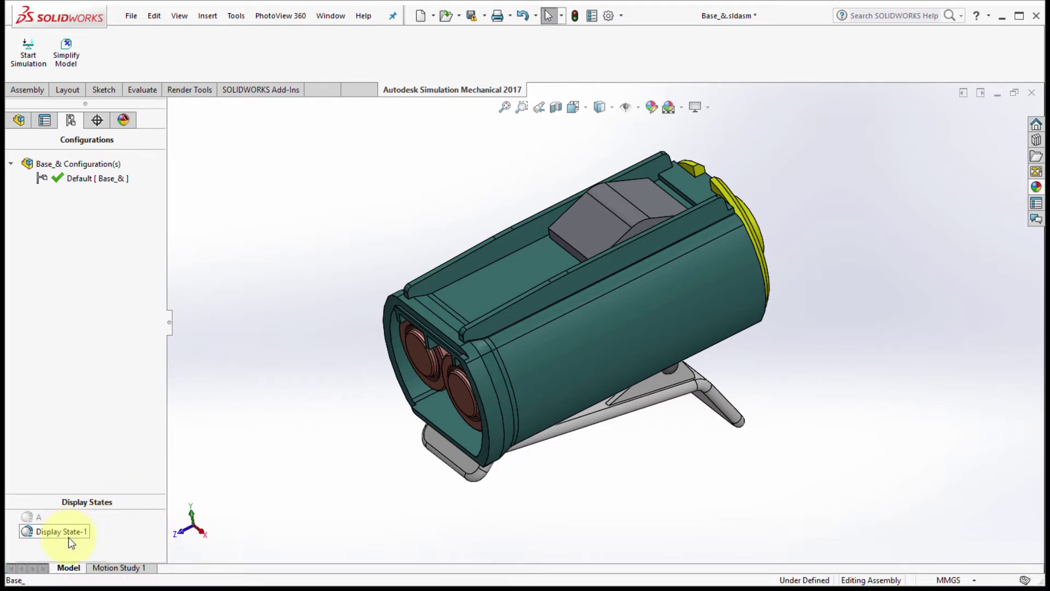
click(64, 534)
text(B)
key(Return)
double_click(37, 516)
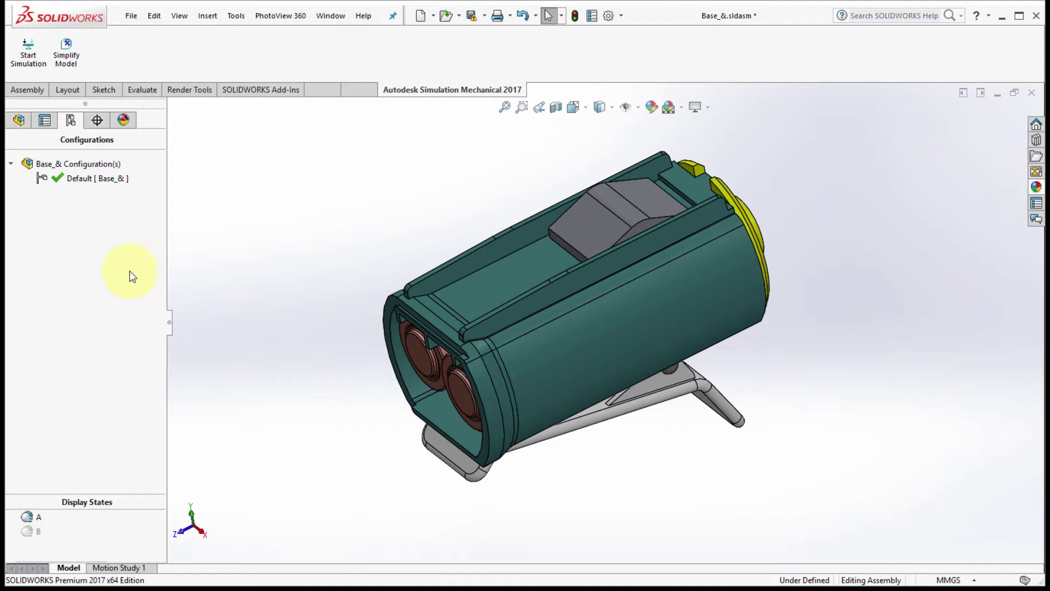
- Apply the Registered Trade Mark decal from the decal library to the green holder body, for this display state only
click(123, 122)
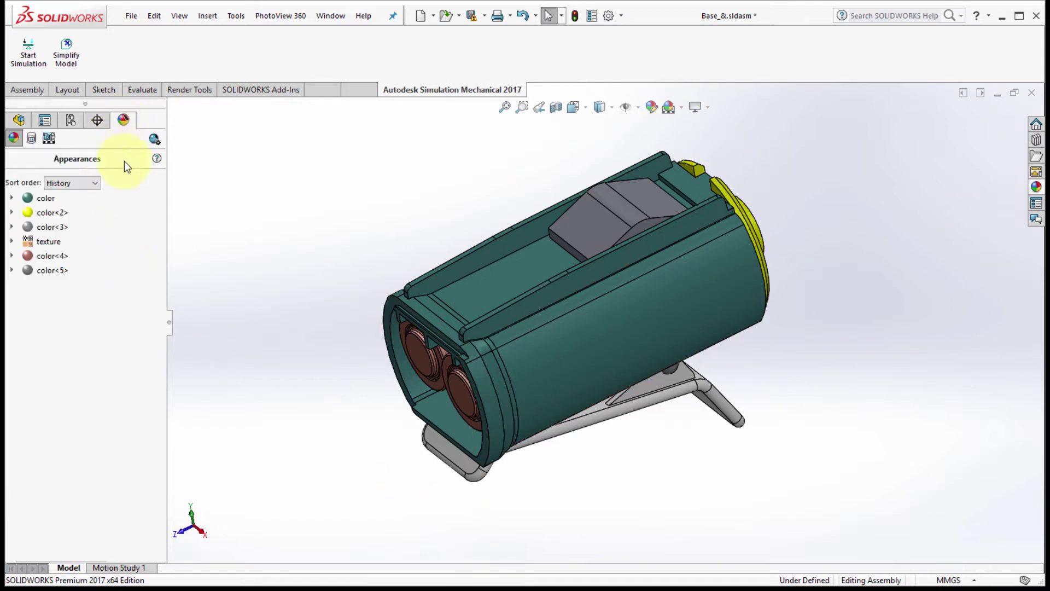
click(32, 137)
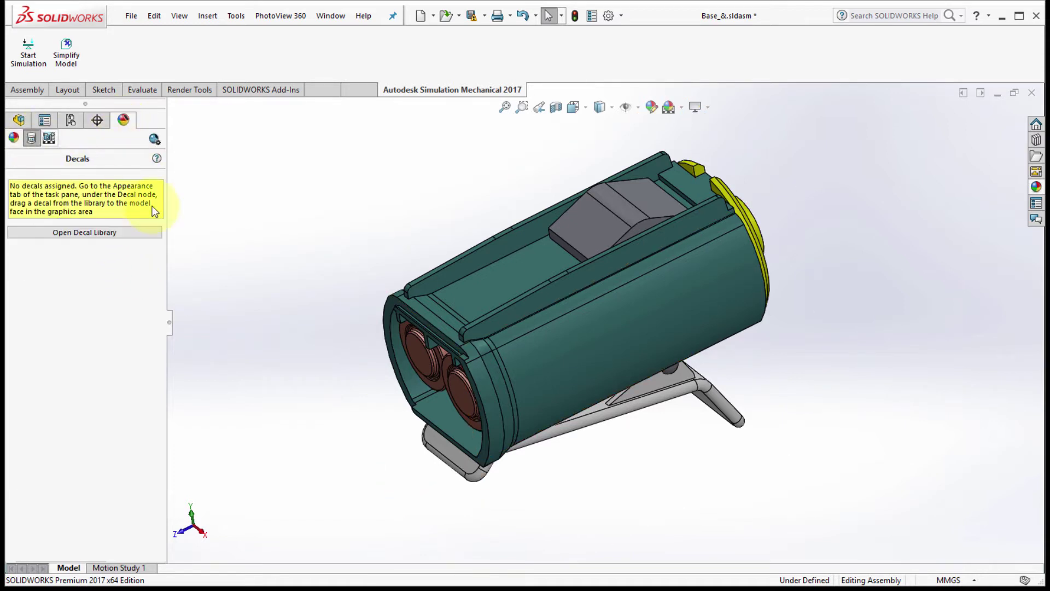
click(91, 234)
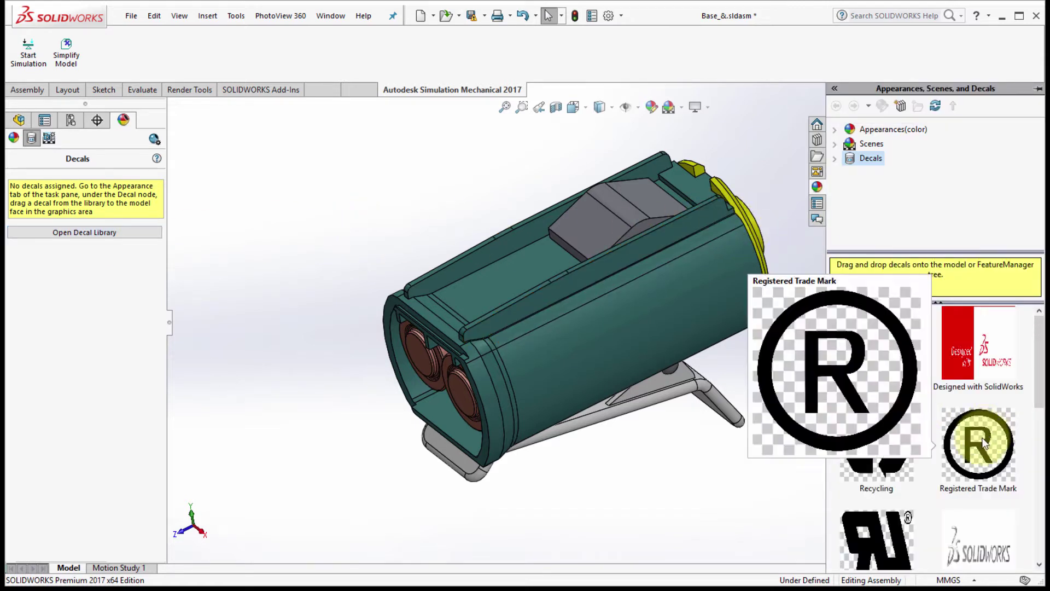
drag(981, 433, 633, 329)
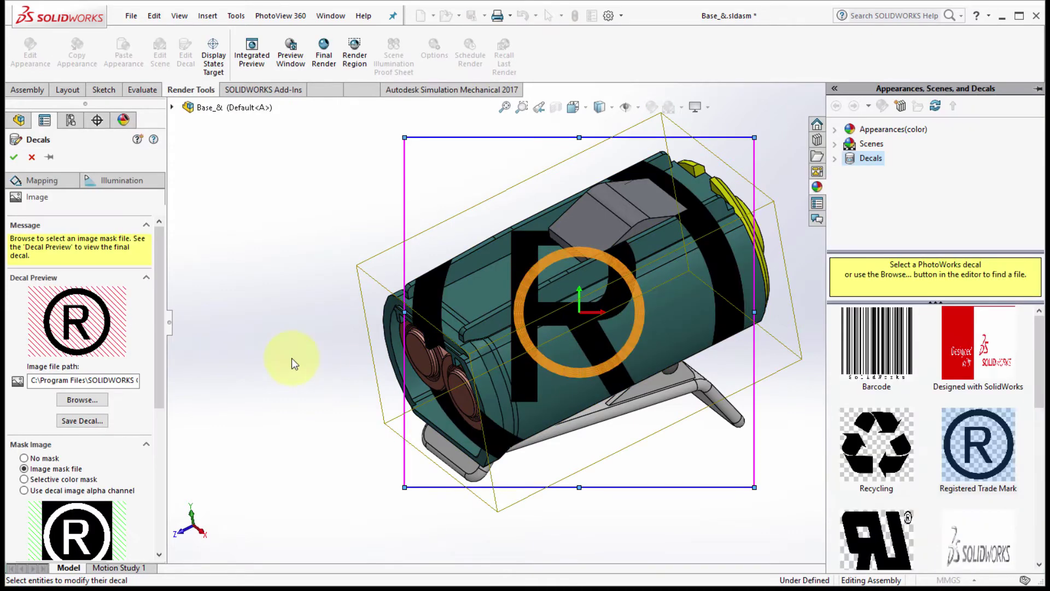
drag(157, 328, 159, 480)
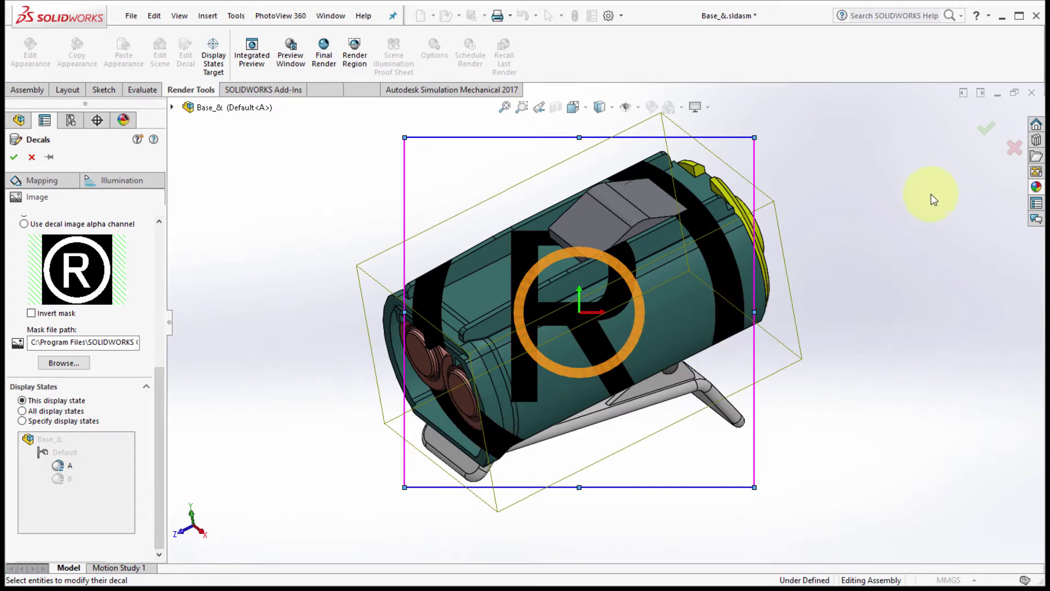
click(984, 129)
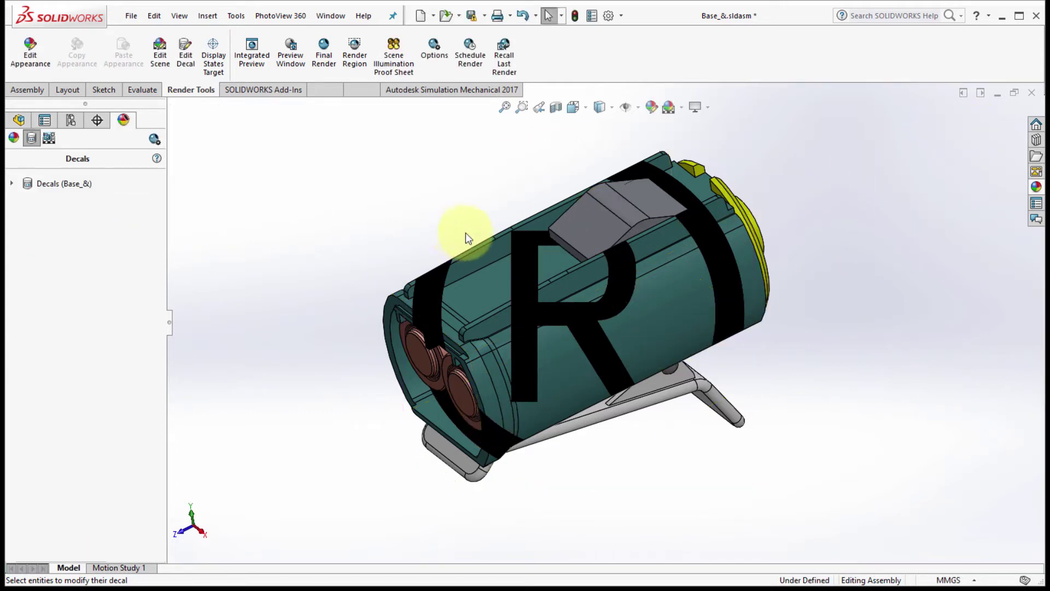
- Edit the scene to use the 3 Point Blue basic scene, for this display state only
mouse_move(396, 271)
middle_down()
mouse_move(411, 262)
mouse_move(406, 269)
middle_up()
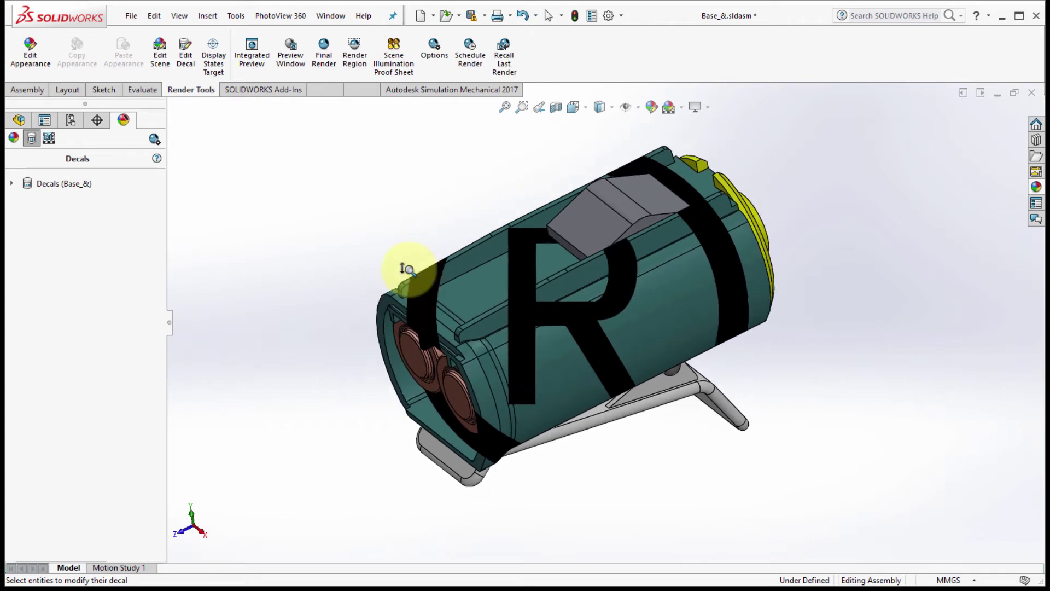
right_click(386, 196)
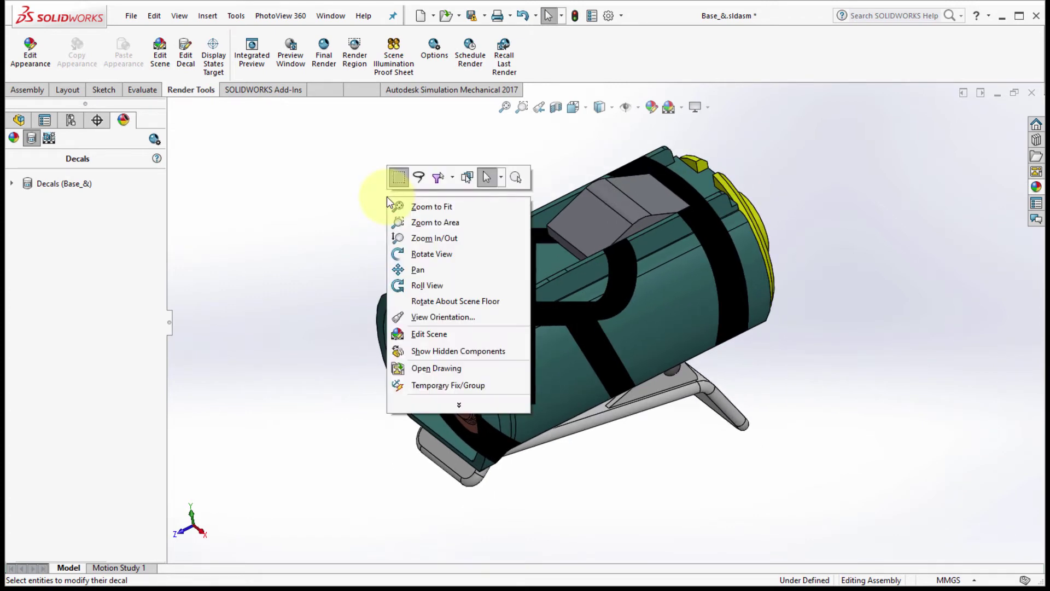
click(449, 333)
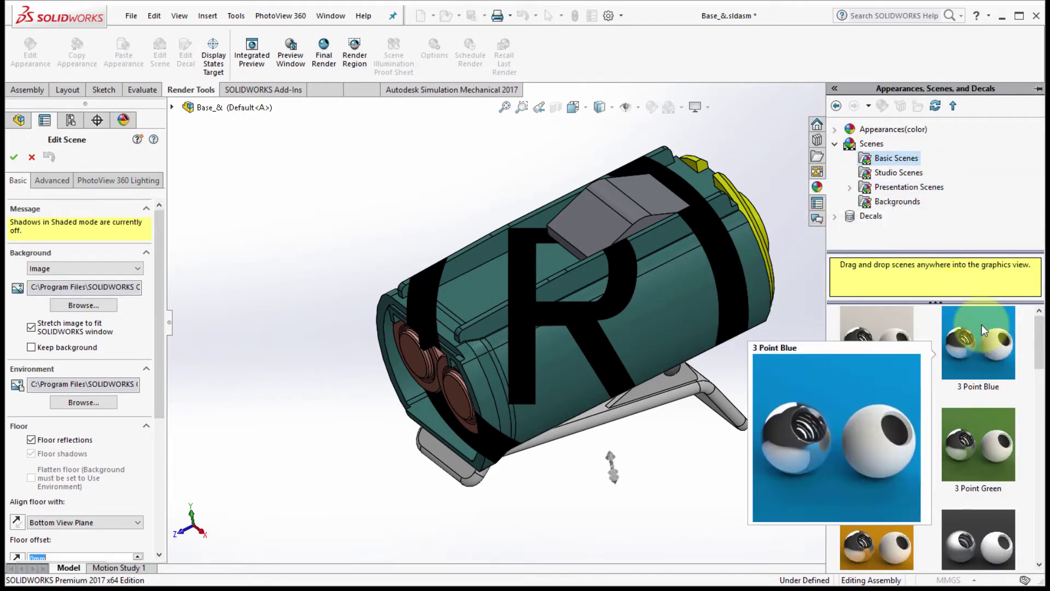
drag(984, 343, 766, 171)
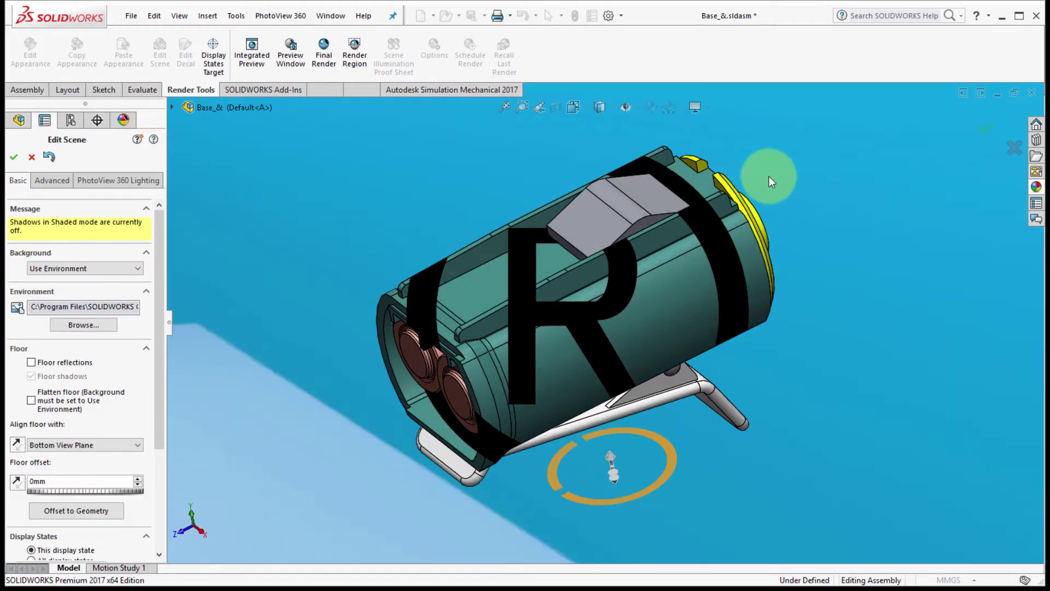
drag(160, 290, 158, 391)
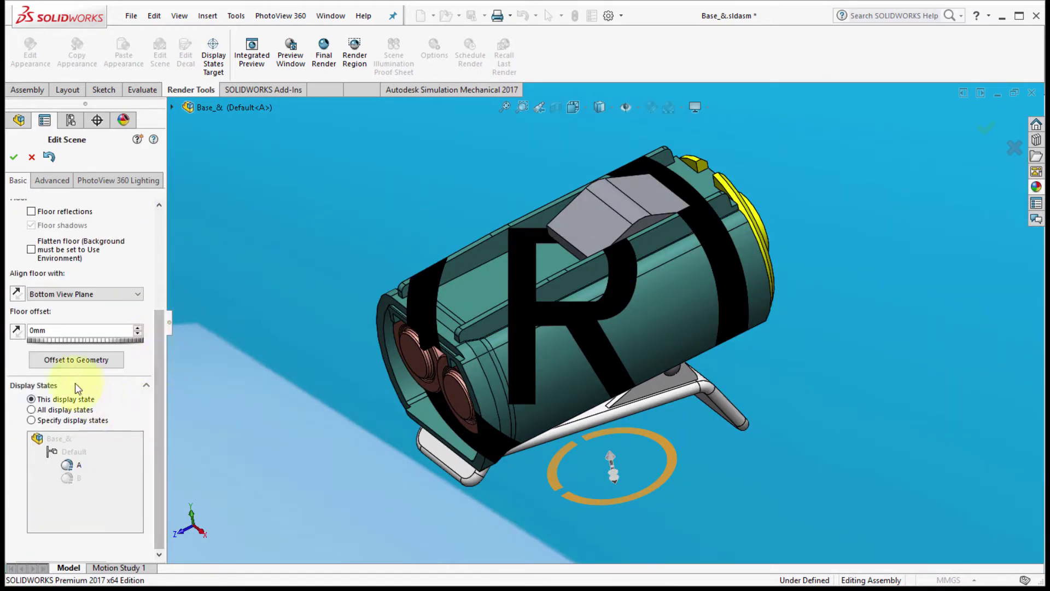
click(13, 157)
click(205, 195)
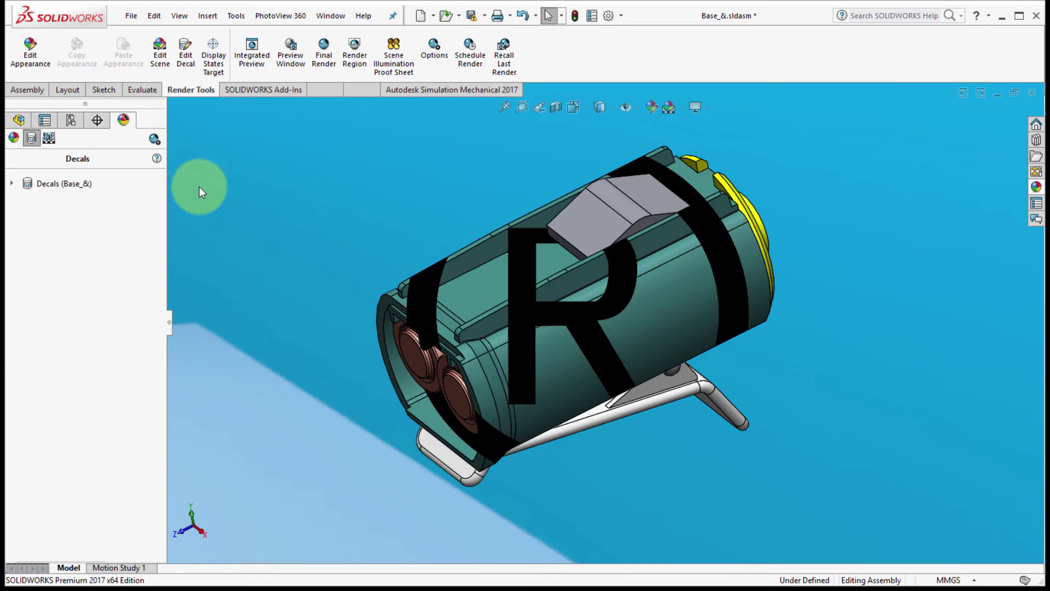
- Activate display state B and apply the Barcode decal to the green holder body
click(70, 120)
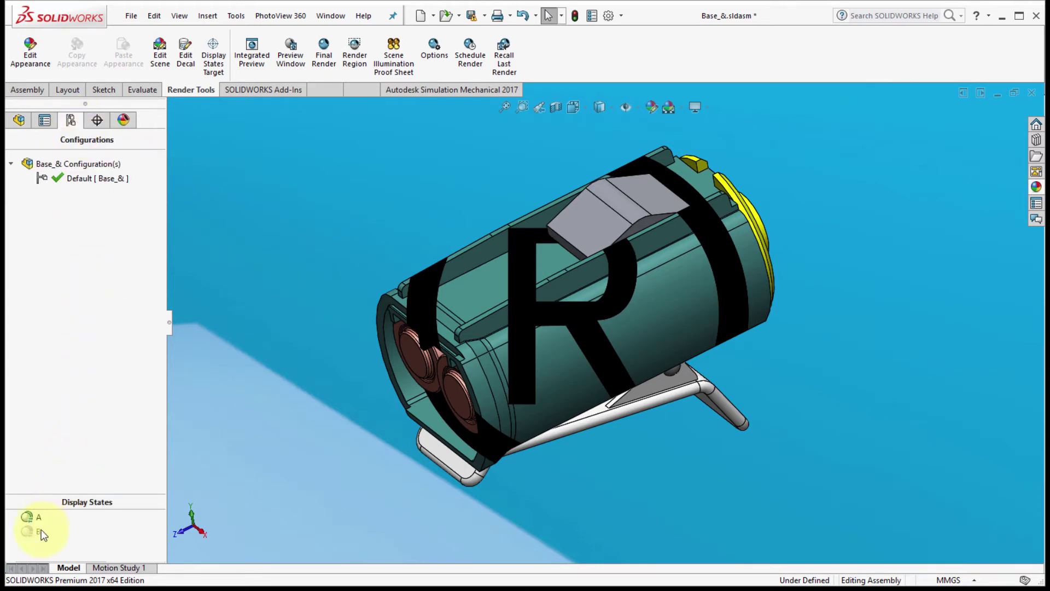
double_click(35, 531)
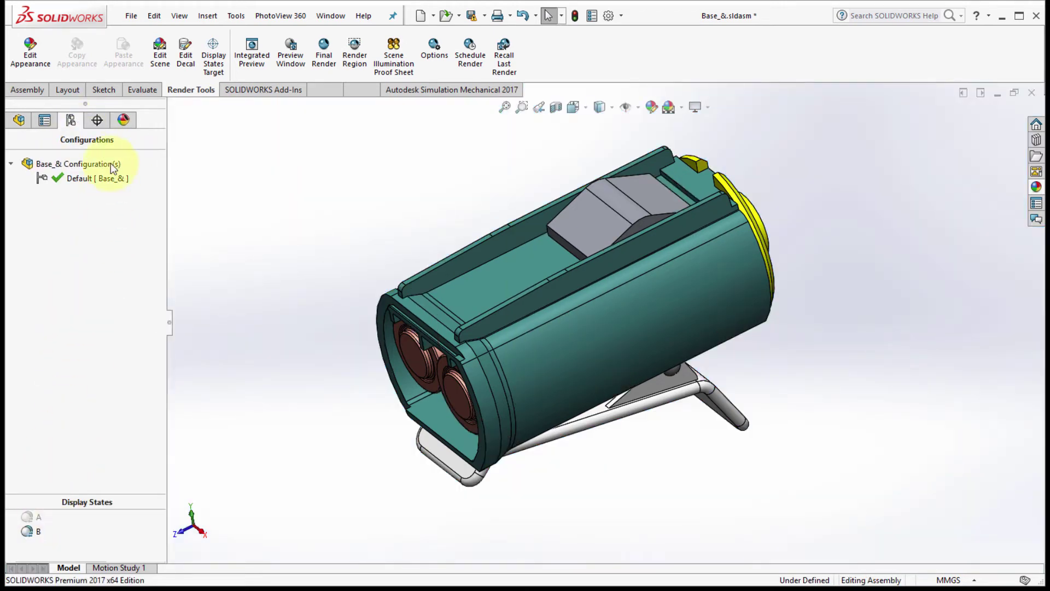
click(123, 120)
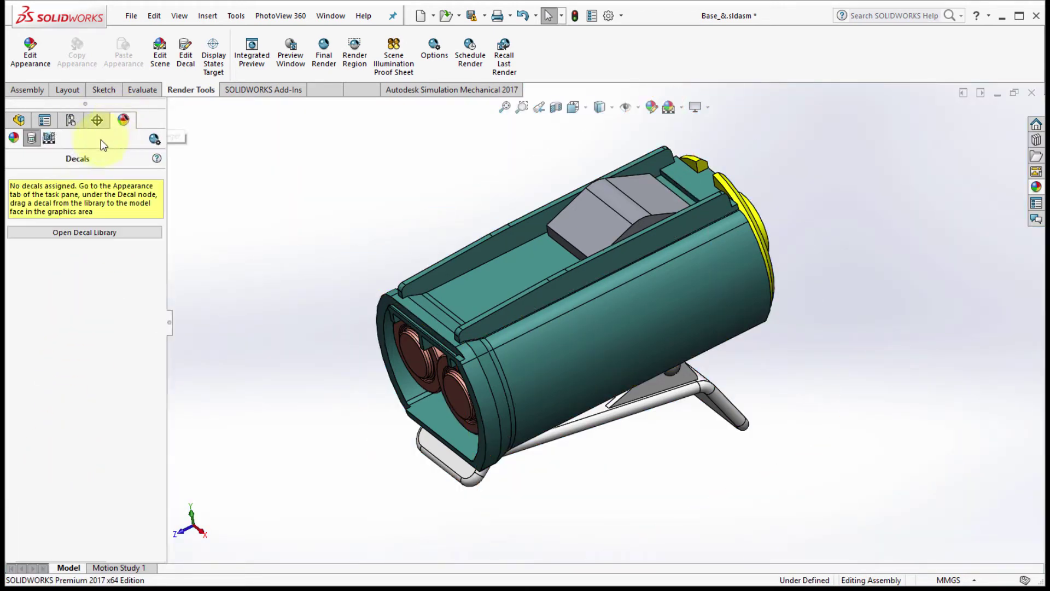
click(72, 230)
drag(876, 336, 649, 338)
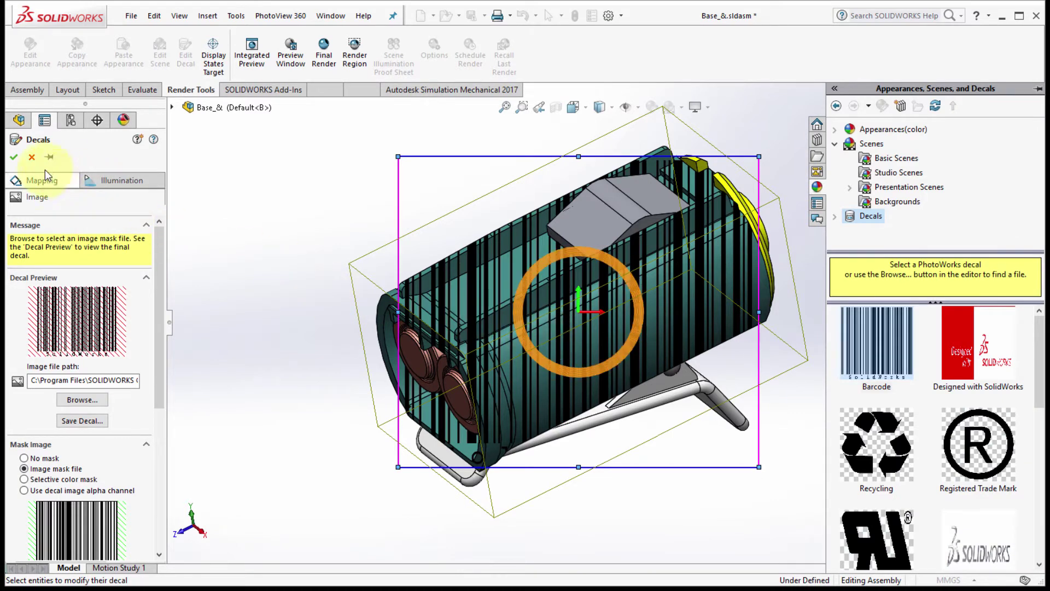
click(14, 158)
- Apply the existing yellow appearance color<2> to the whole body of the green holder
click(14, 138)
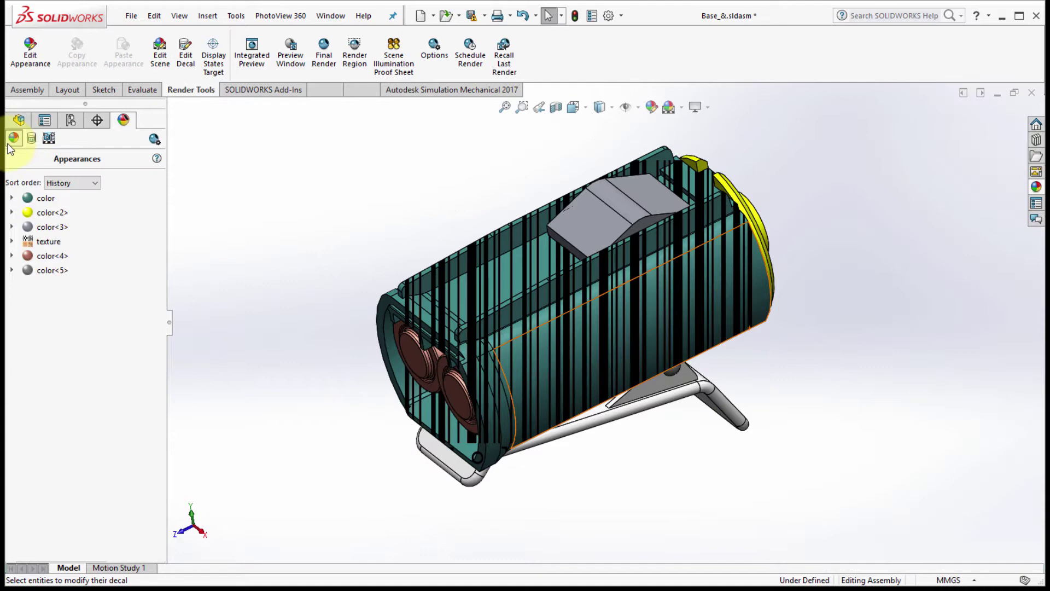
drag(50, 213, 383, 345)
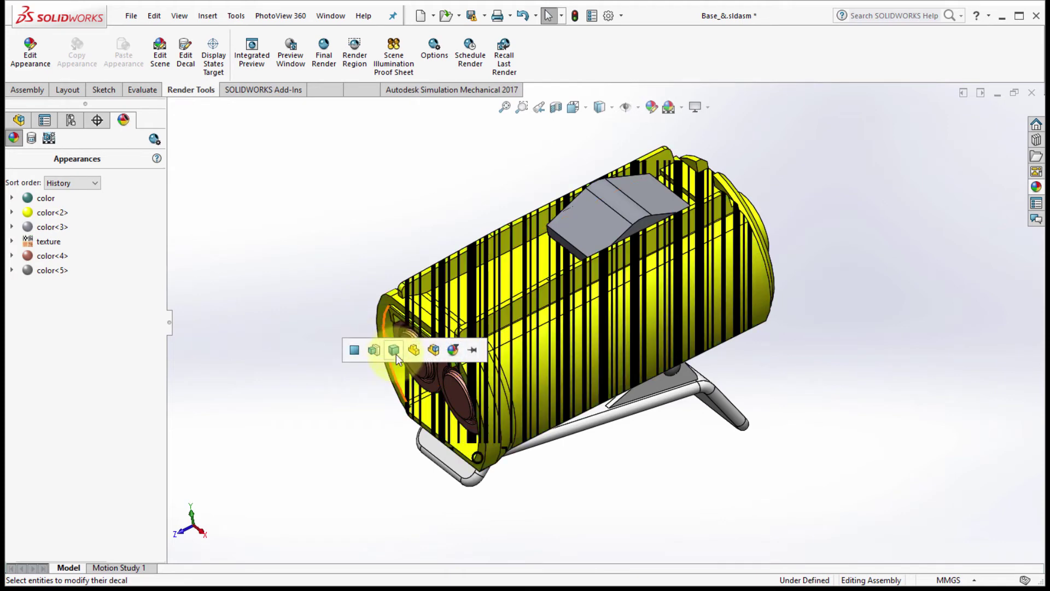
click(395, 350)
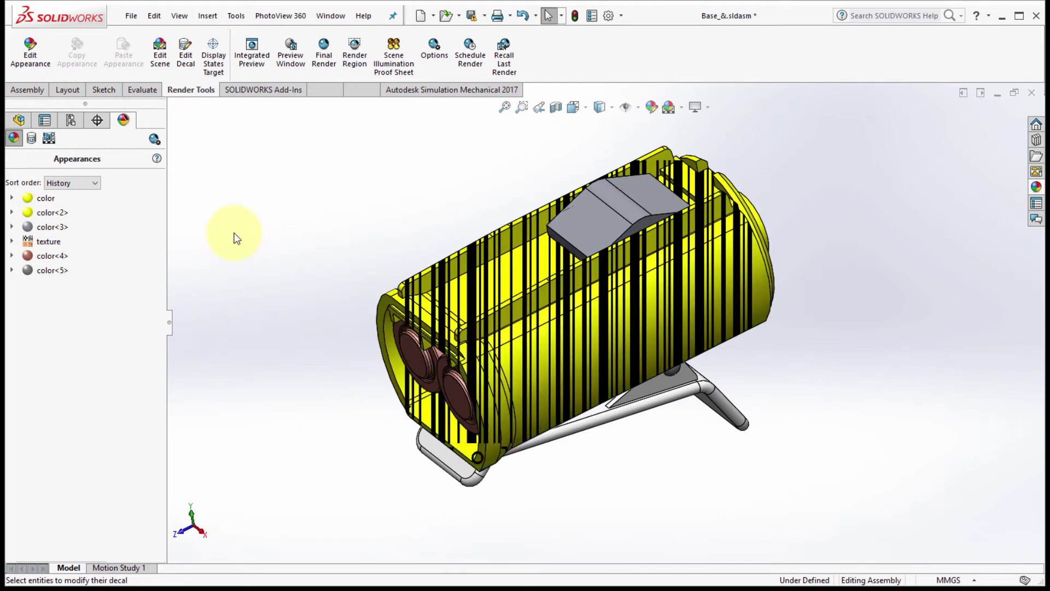
- Edit the scene to use the Kitchen Background presentation scene, for this display state only
right_click(188, 198)
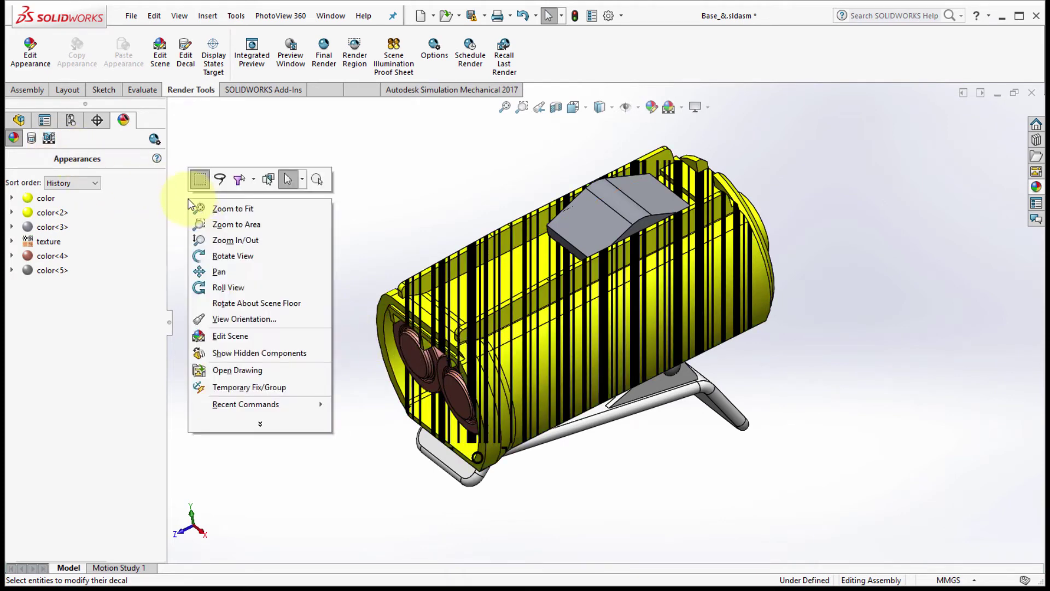
key(Escape)
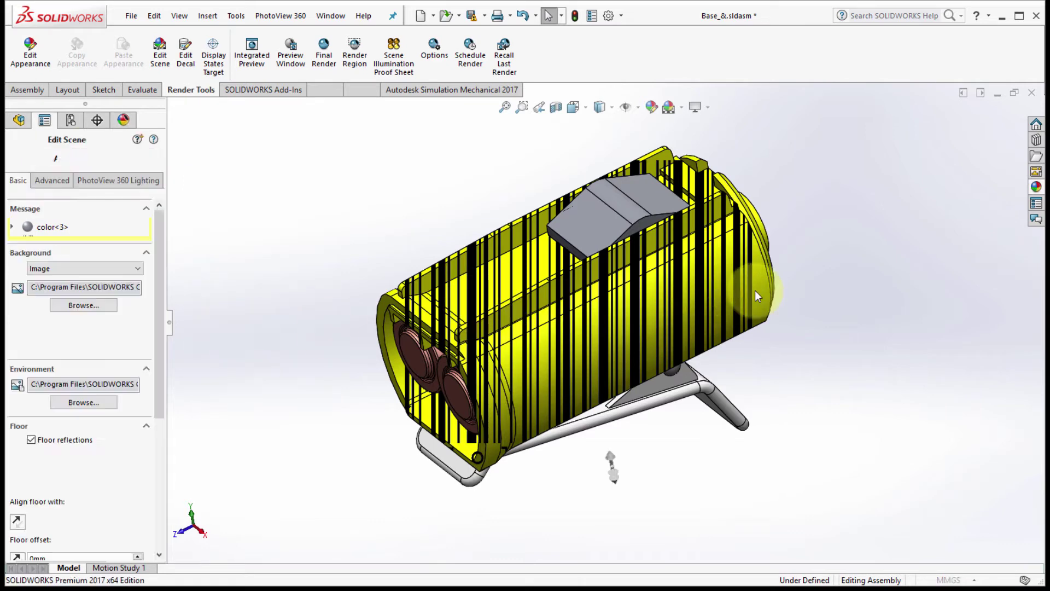
click(888, 187)
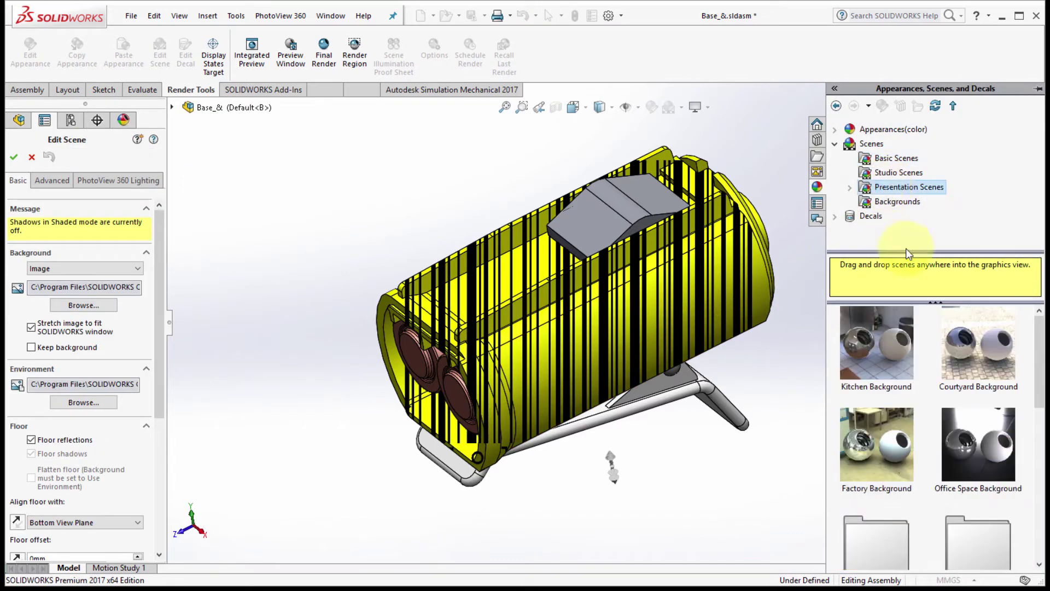
drag(900, 341, 467, 200)
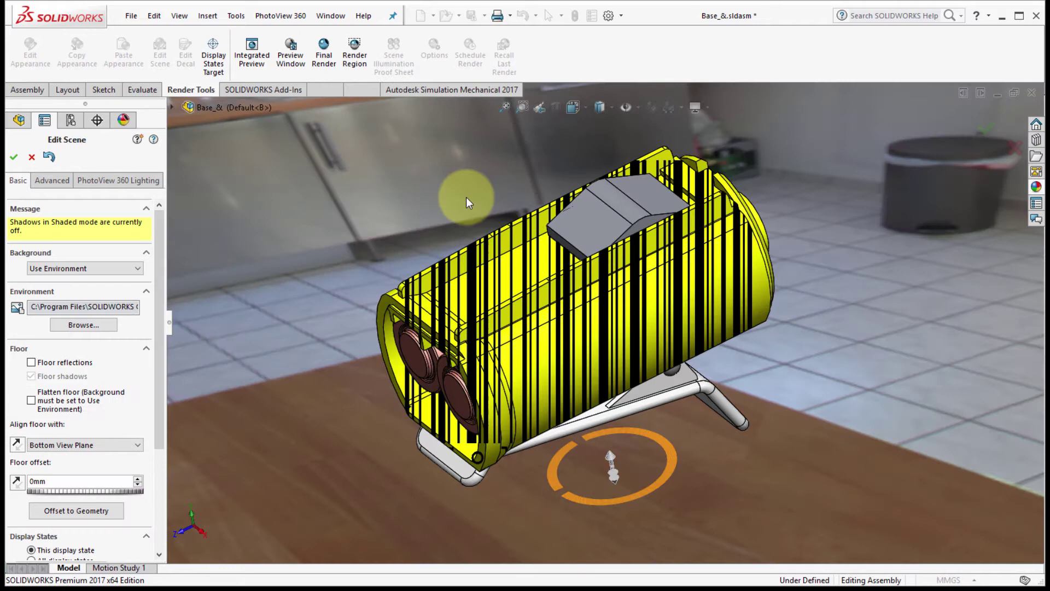
drag(158, 297, 163, 450)
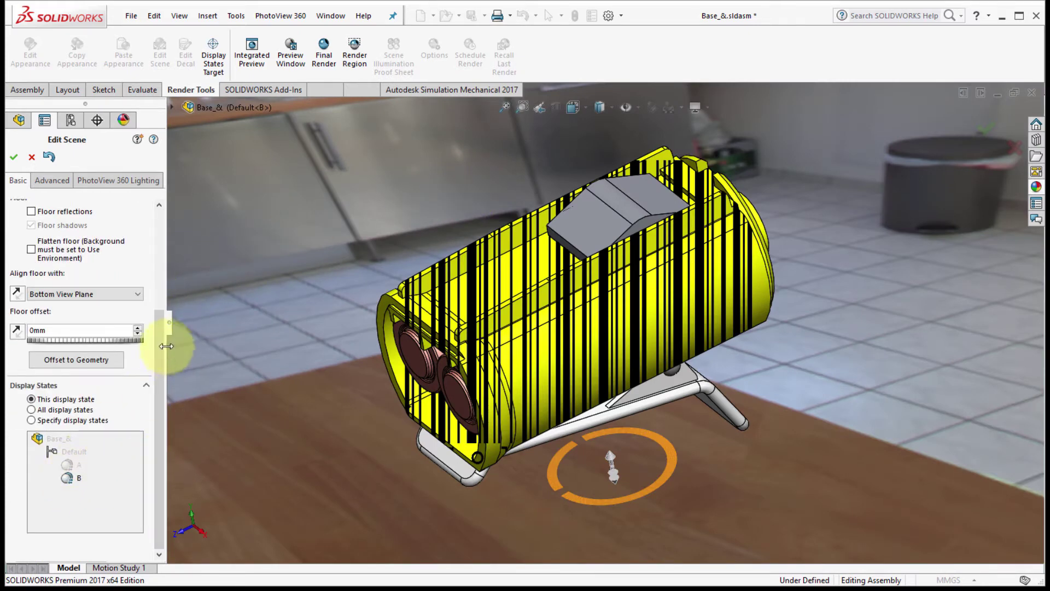
click(14, 159)
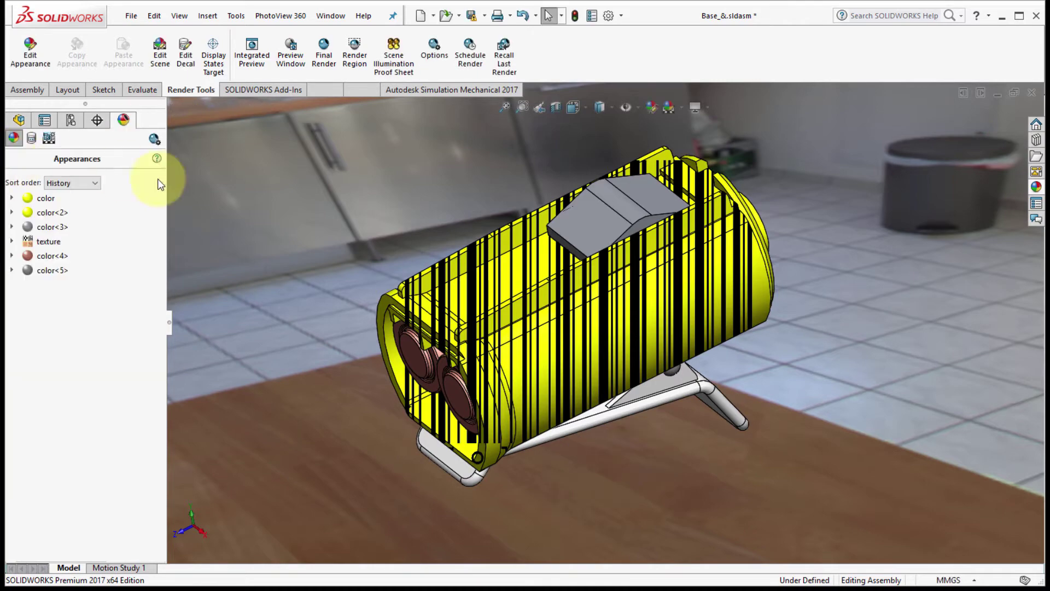
- Activate display state A to compare its decal, appearance and scene with display state B
mouse_move(356, 265)
middle_down()
mouse_move(382, 274)
mouse_move(356, 250)
middle_up()
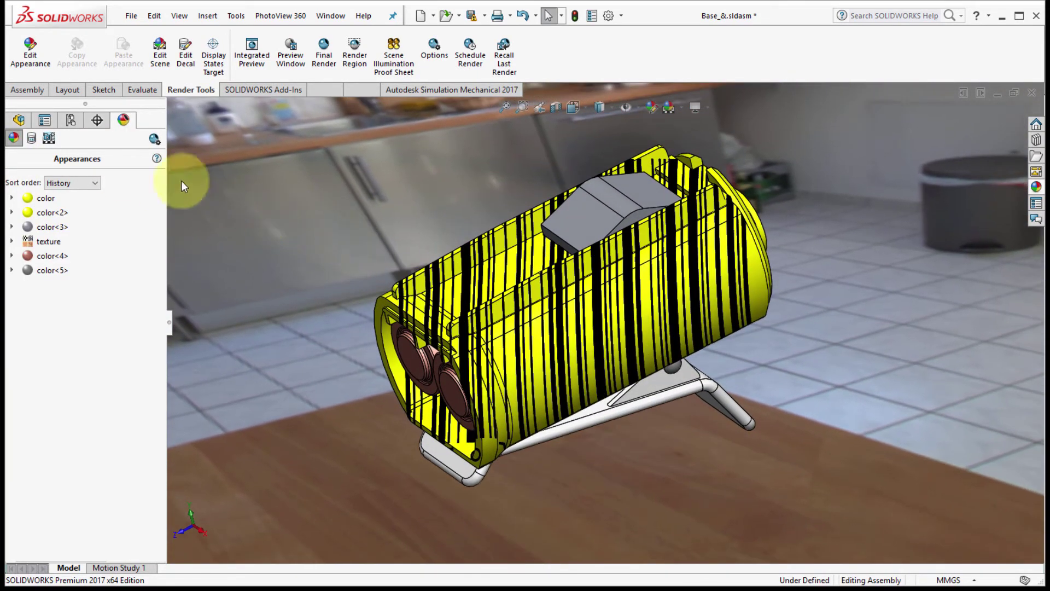
click(71, 120)
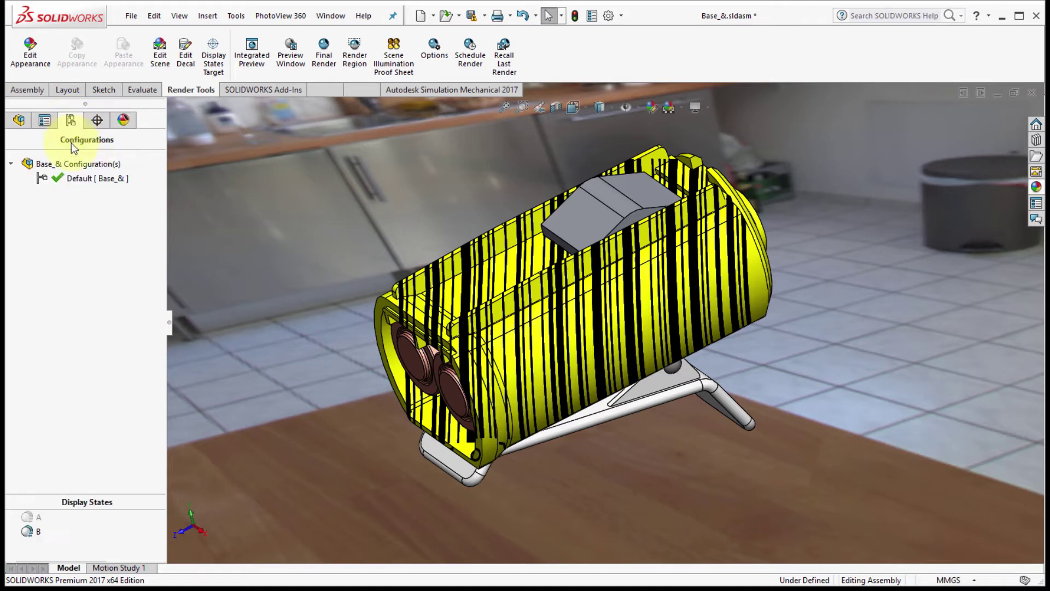
double_click(38, 517)
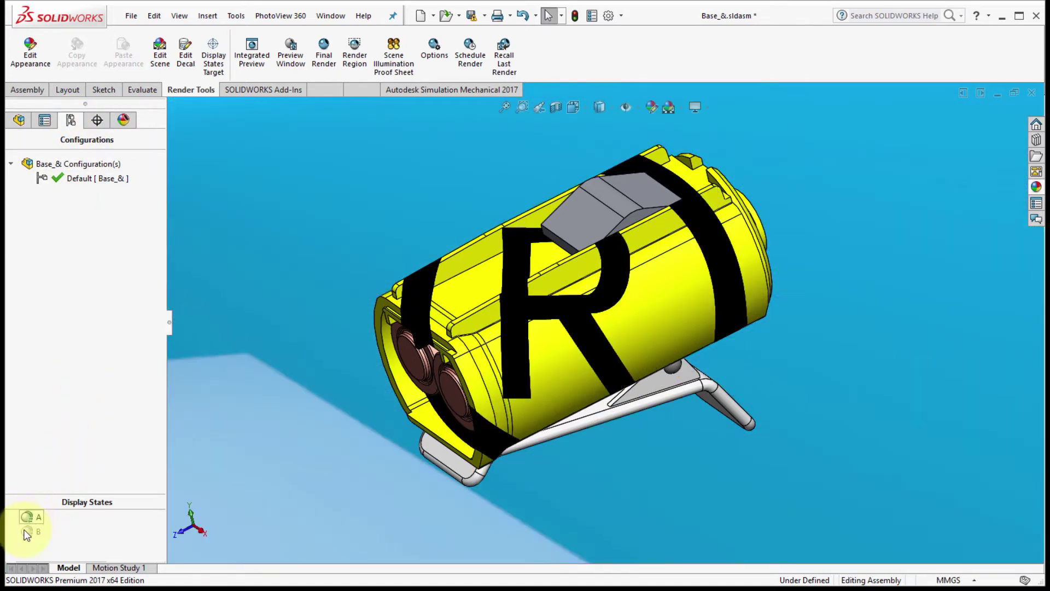
- Switch to display state B and back to A to check how the decal and scene differ between them
double_click(27, 533)
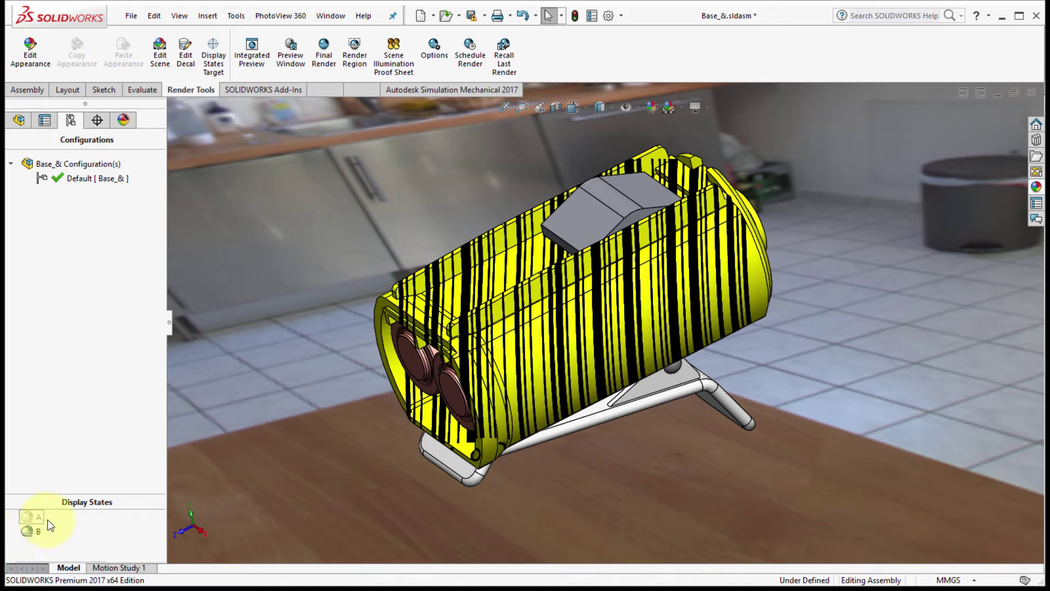
double_click(33, 517)
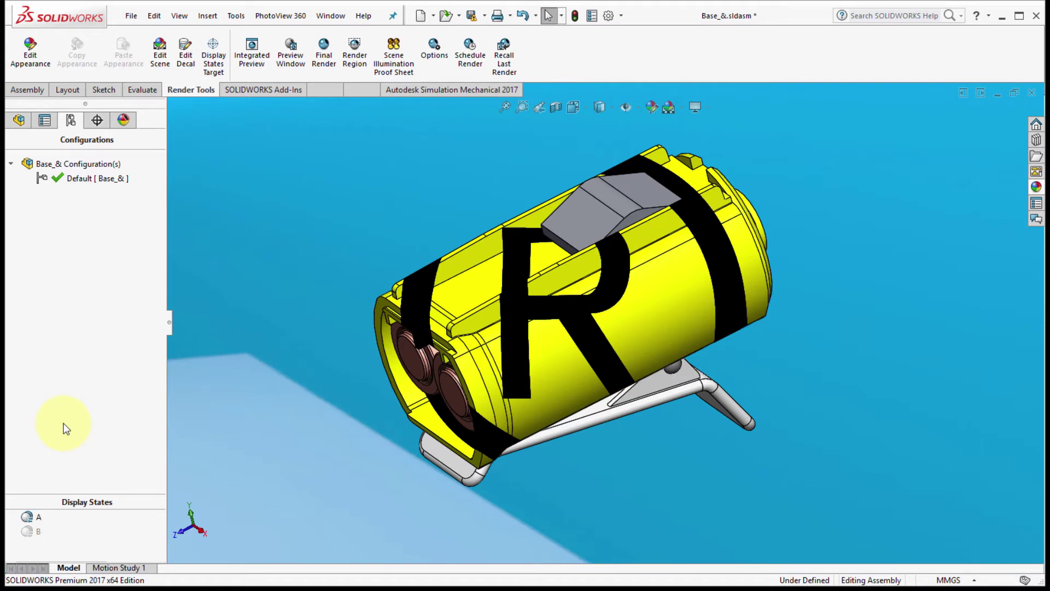
- Start a section view of the assembly with its section plane offset 27 mm from the Front Plane
click(180, 17)
mouse_move(194, 76)
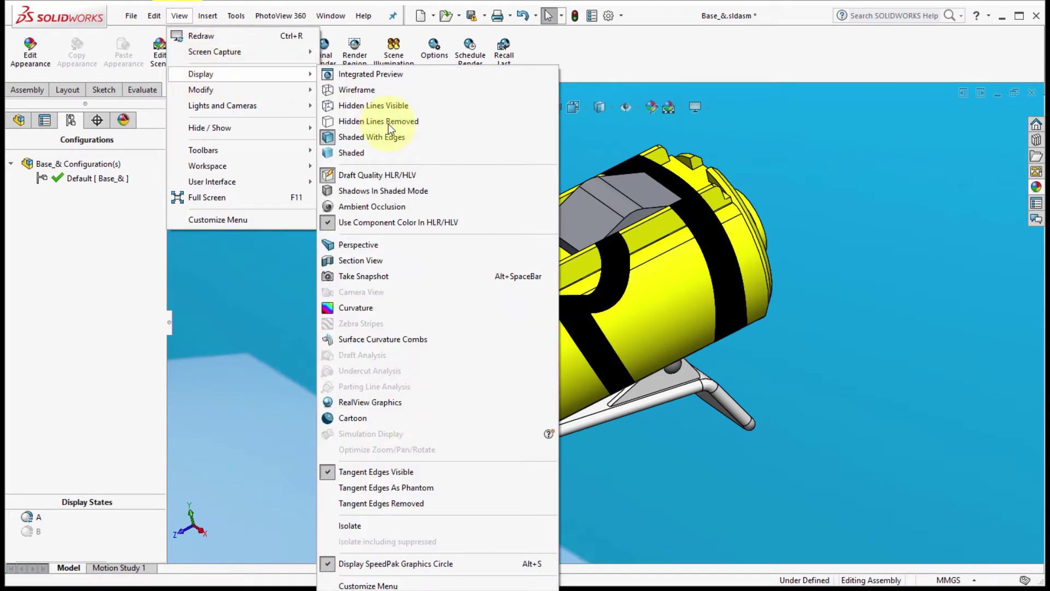
click(361, 260)
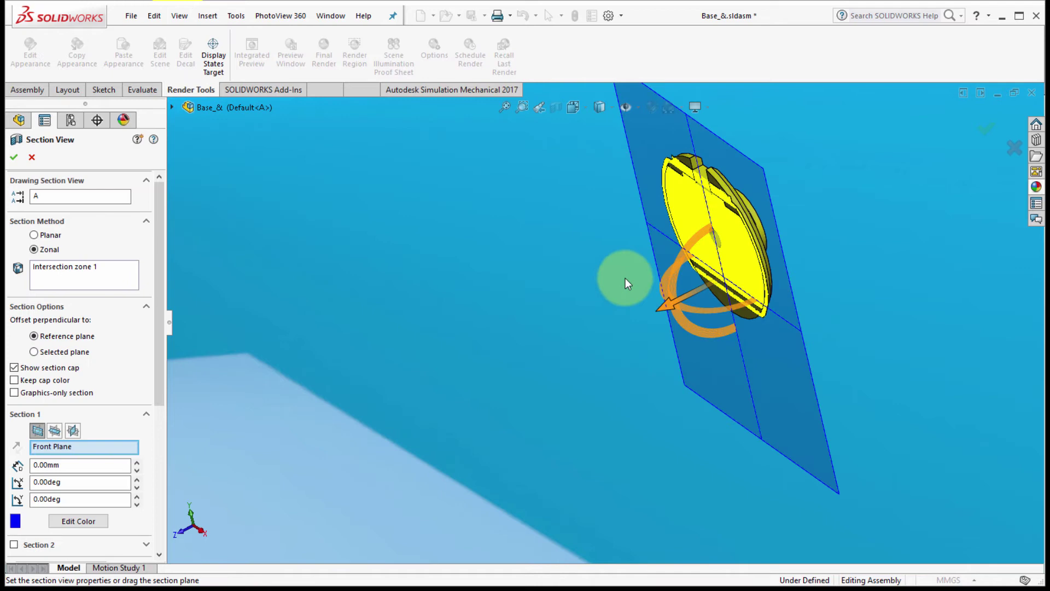
drag(625, 278, 520, 375)
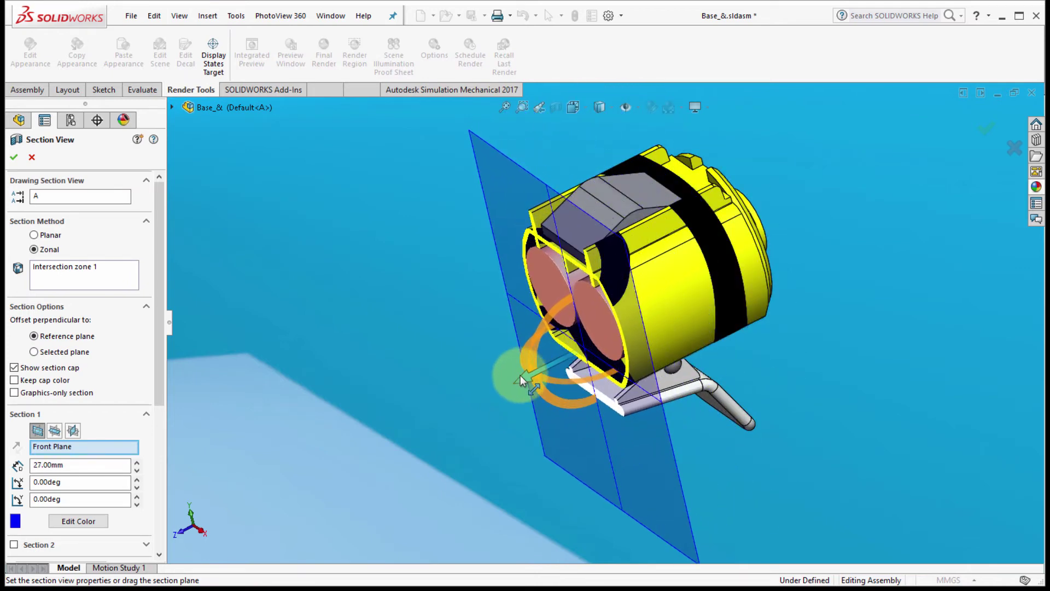
- Section only the yellow holder transparently with a transparency of 0.75 and finish the section view
drag(163, 253, 159, 425)
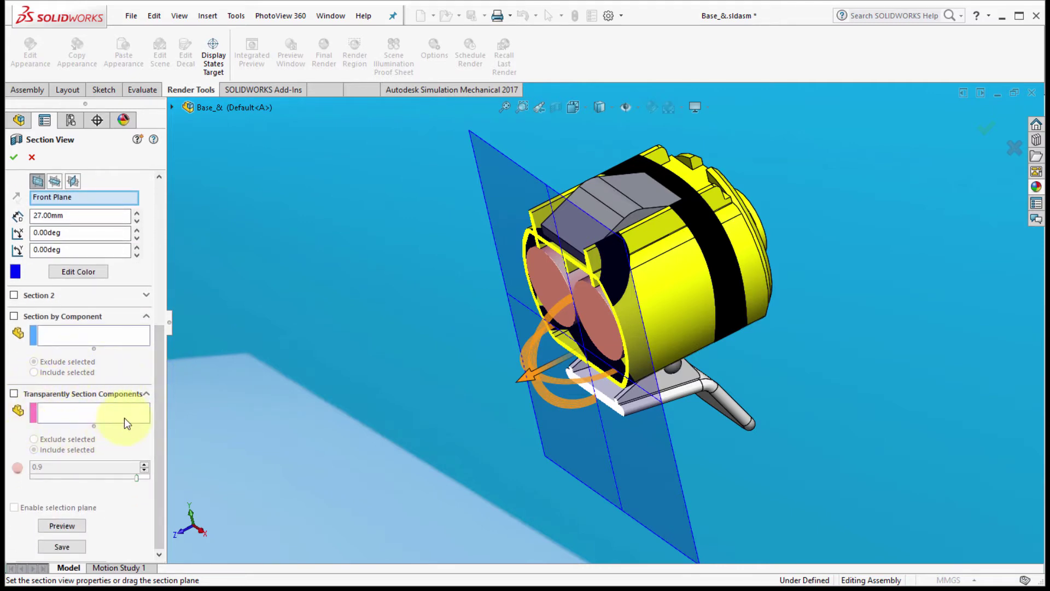
click(82, 393)
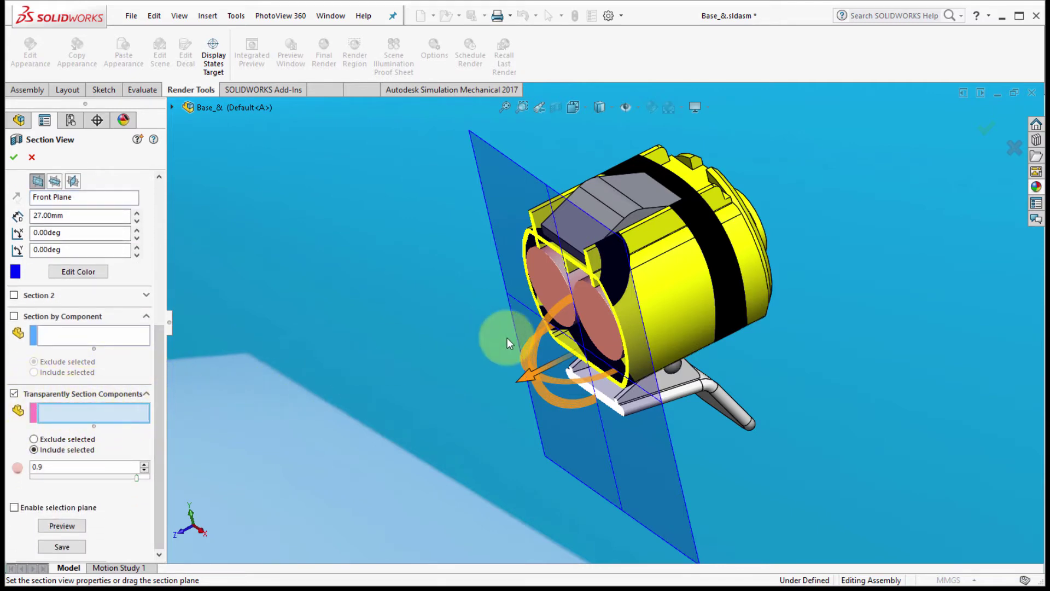
click(656, 307)
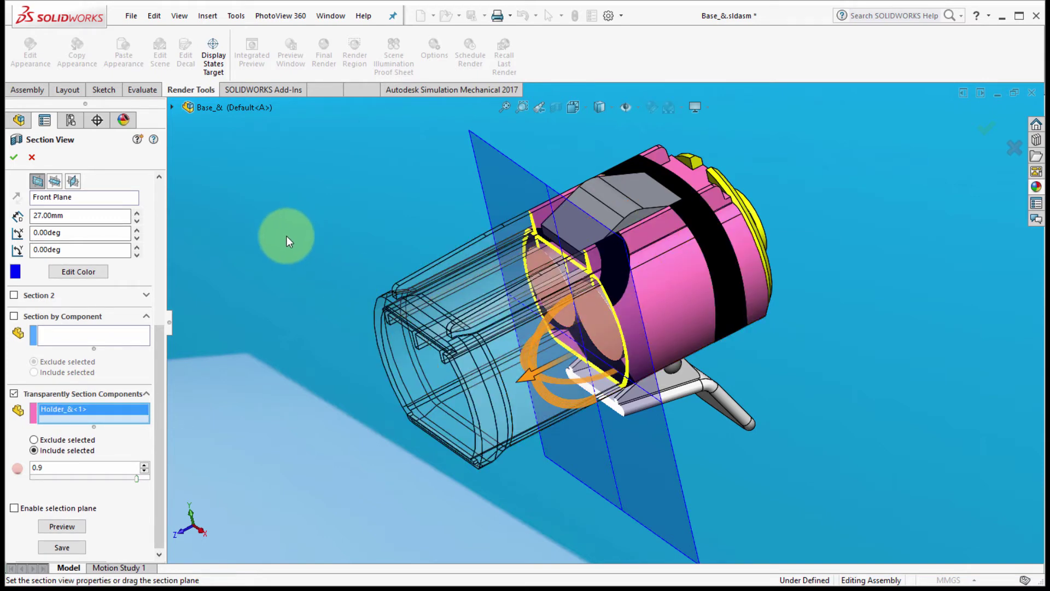
click(18, 472)
text(.)
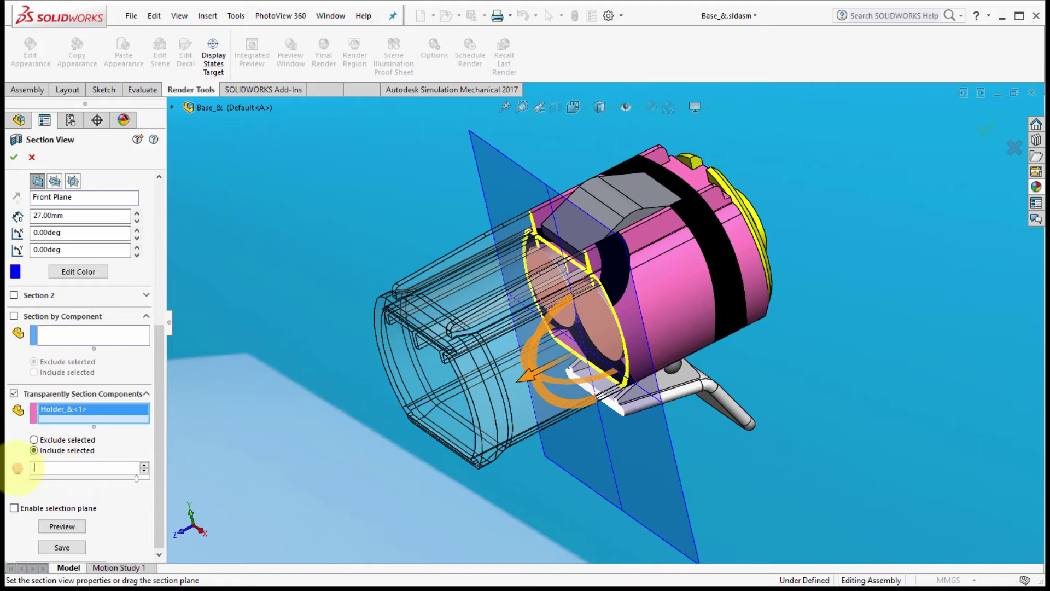
text(75)
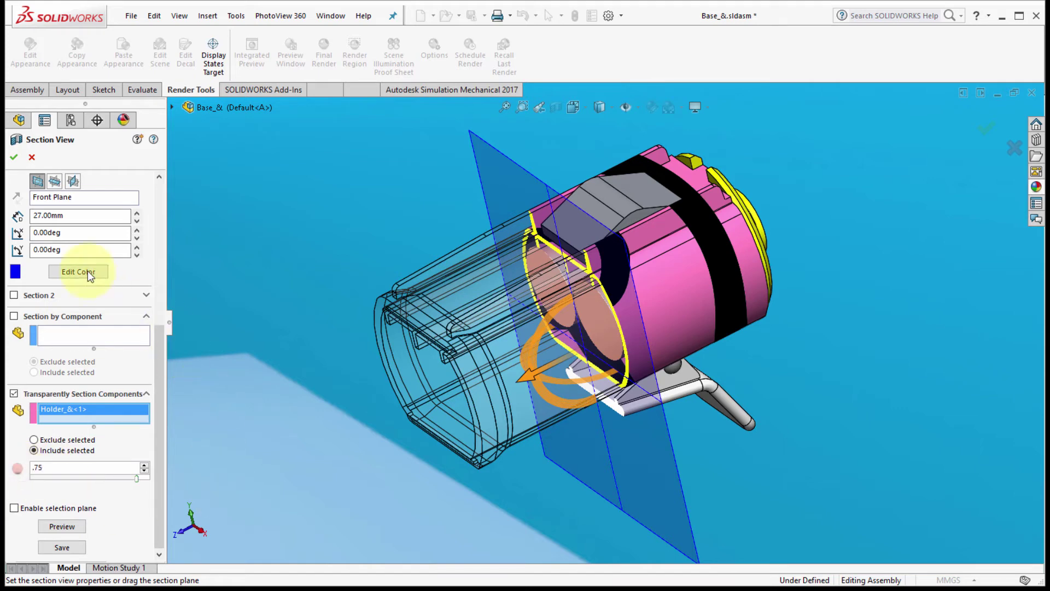
click(15, 157)
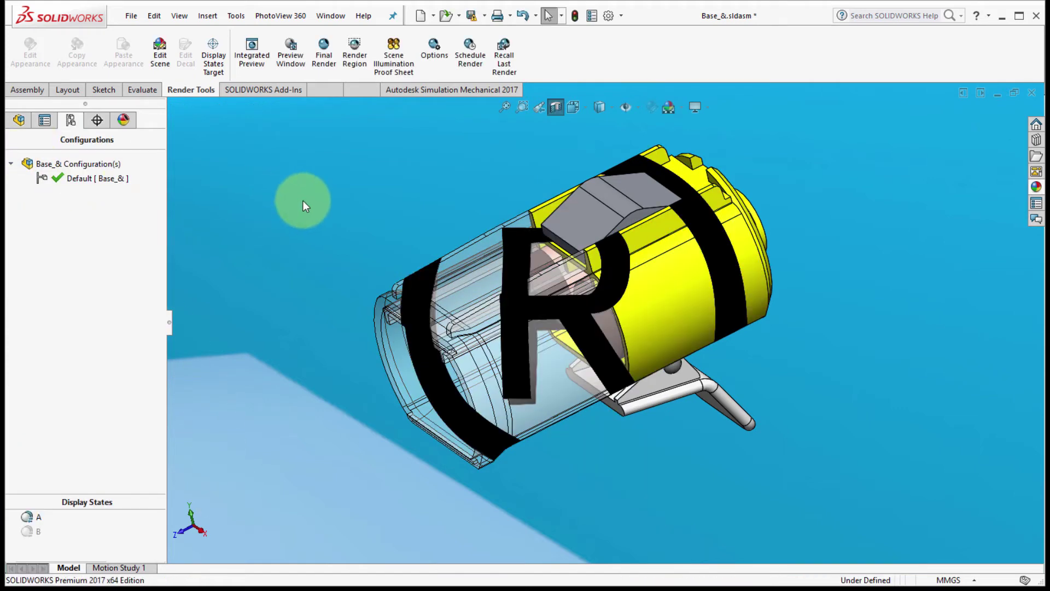
- Open the yellow holder part from the sectioned assembly in its own window
shift+middle_drag(349, 224, 585, 379)
scroll(627, 322, down, 5)
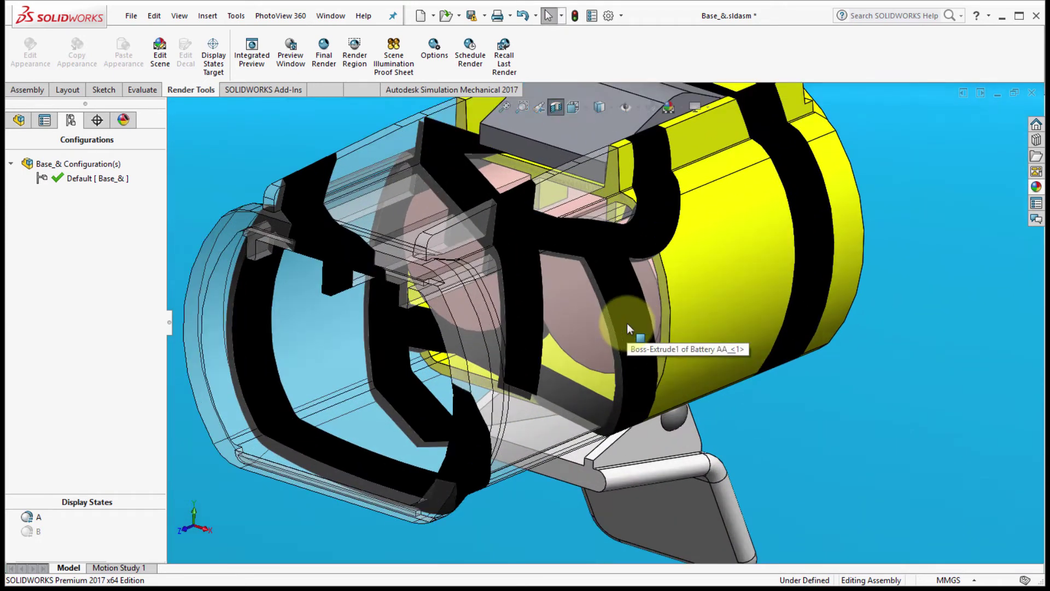
scroll(467, 346, up, 2)
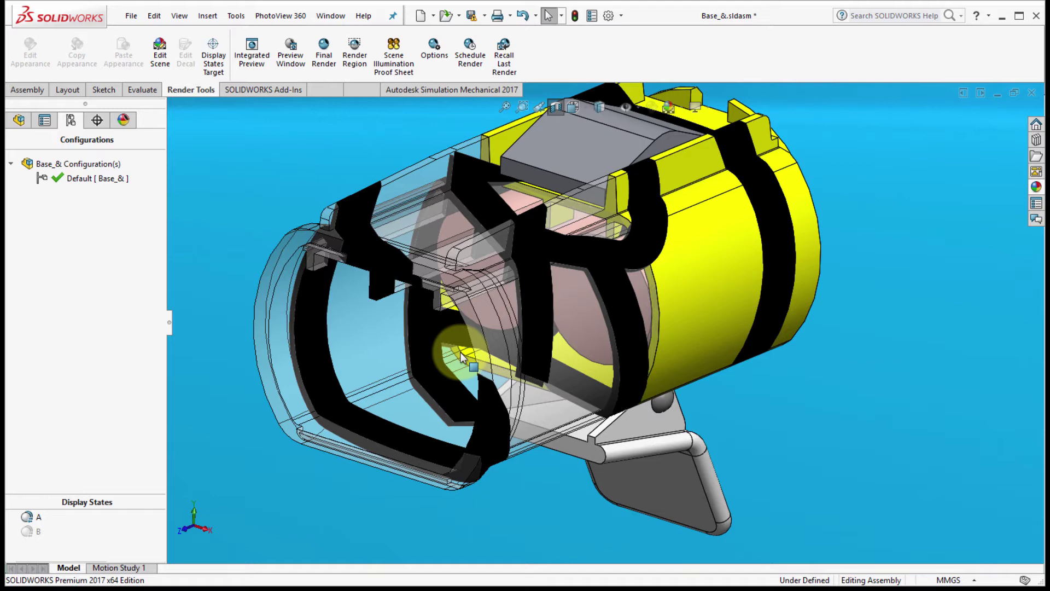
click(691, 313)
right_click(692, 309)
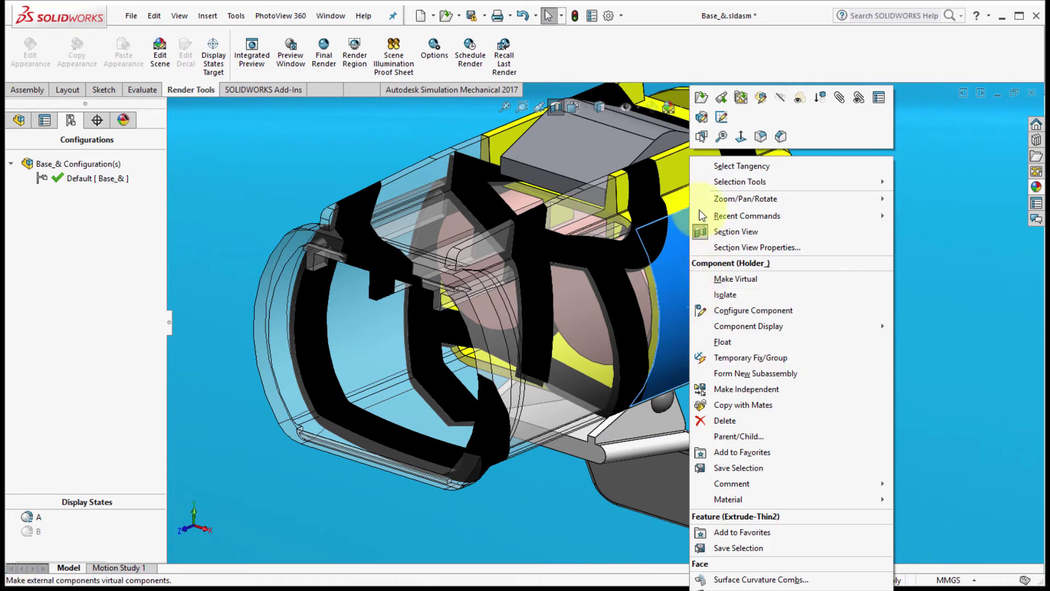
click(702, 99)
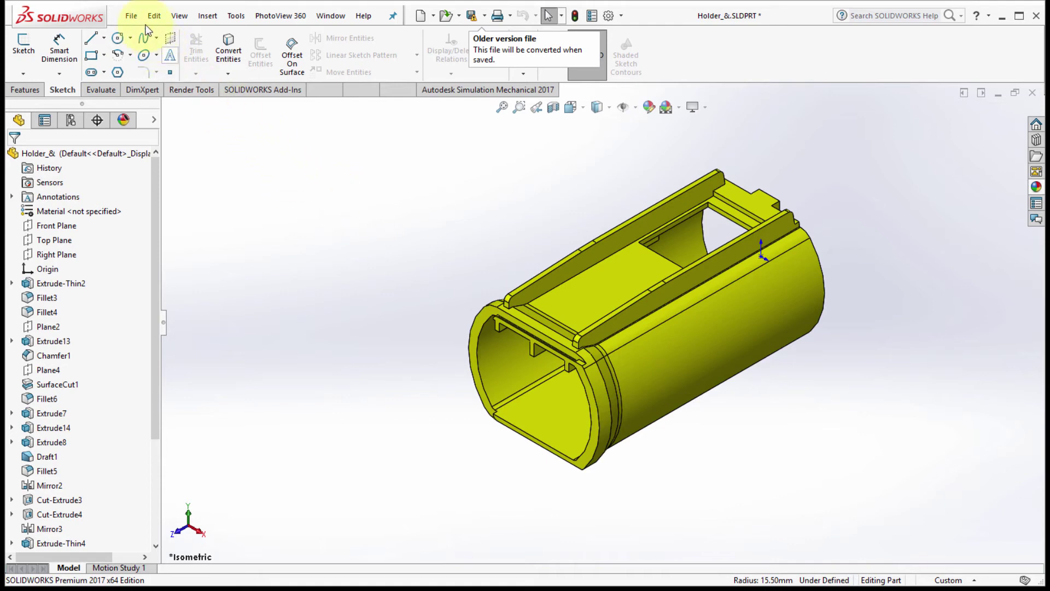
- Start a Print3D job for the holder with its flat underside as the bottom plane, offset to the geometry
click(130, 14)
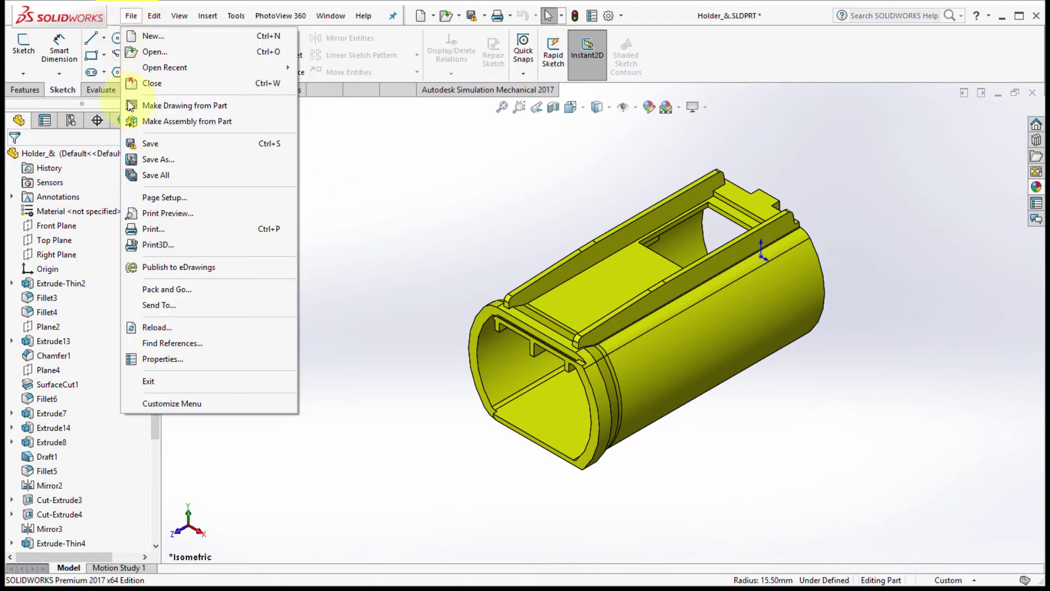
click(143, 244)
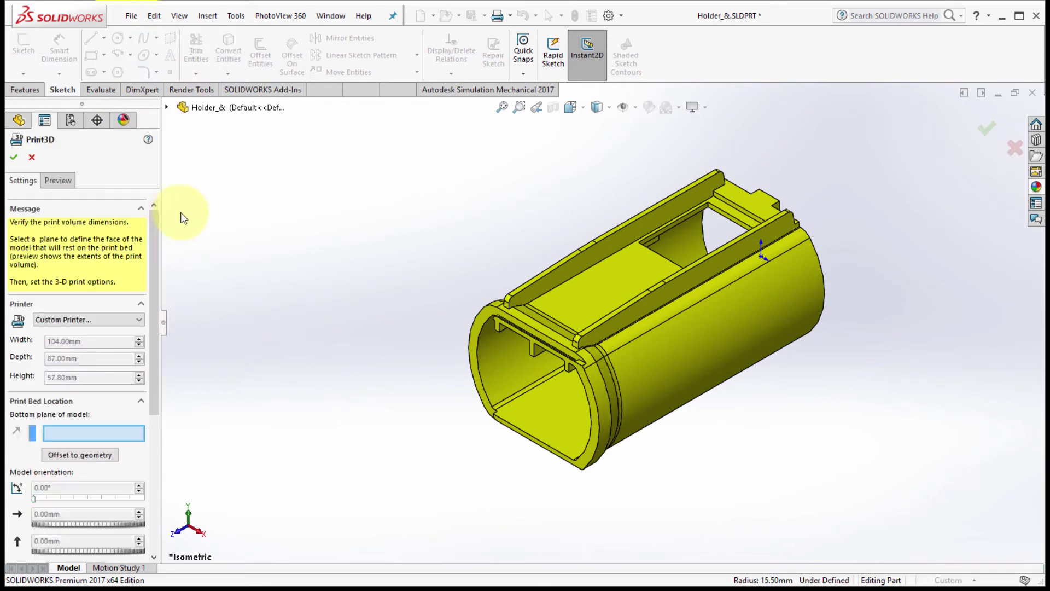
scroll(107, 316, down, 3)
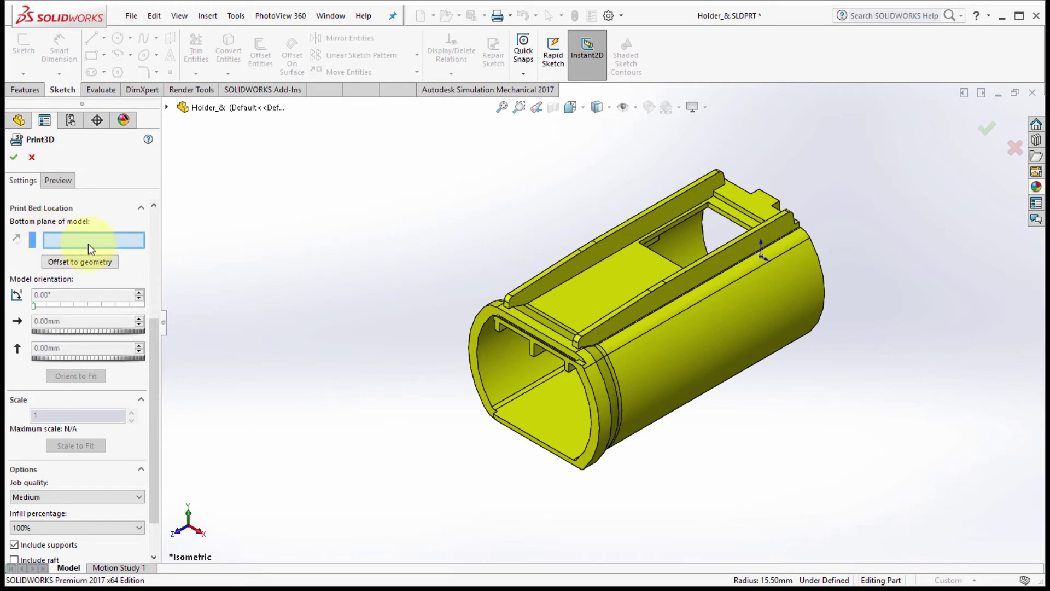
scroll(407, 378, up, 2)
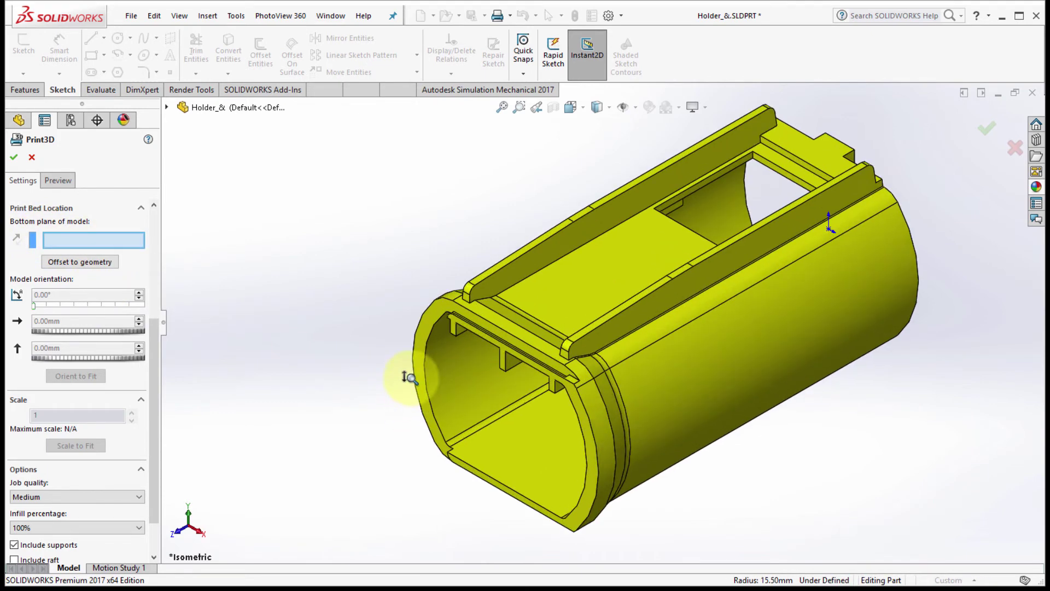
middle_drag(405, 378, 558, 382)
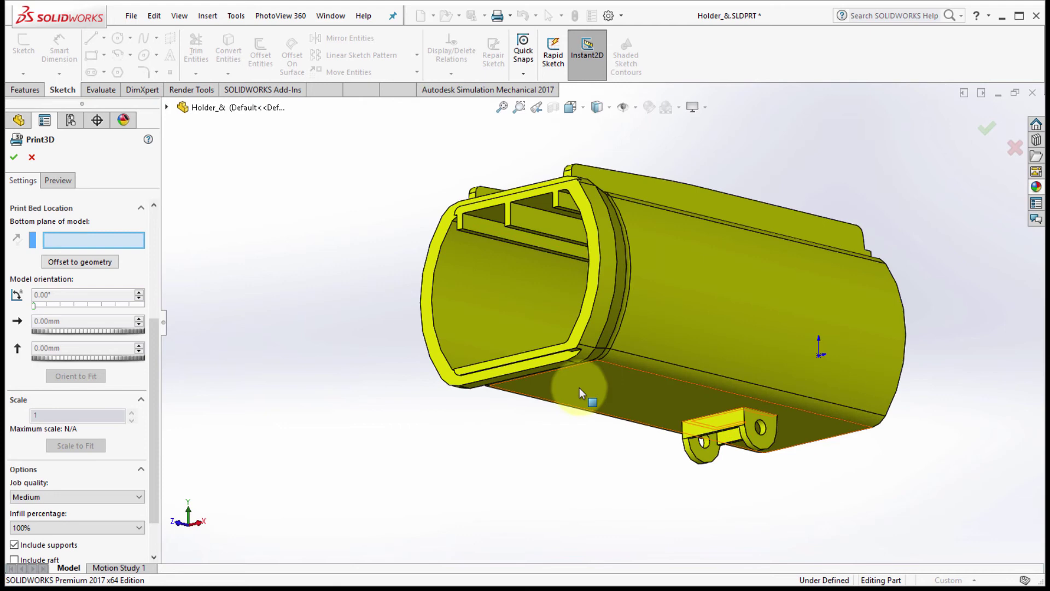
click(580, 387)
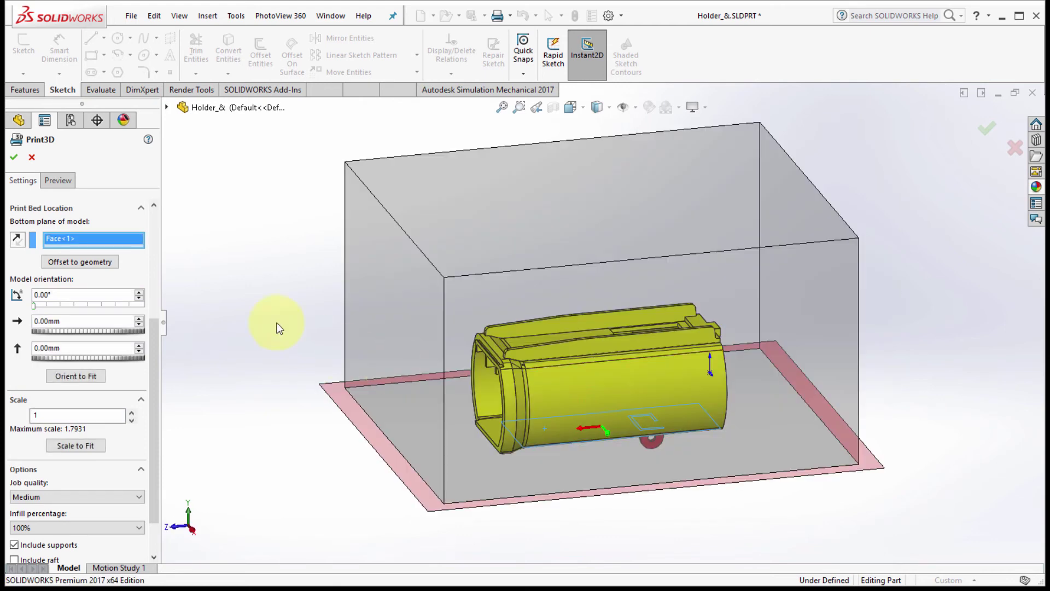
click(101, 263)
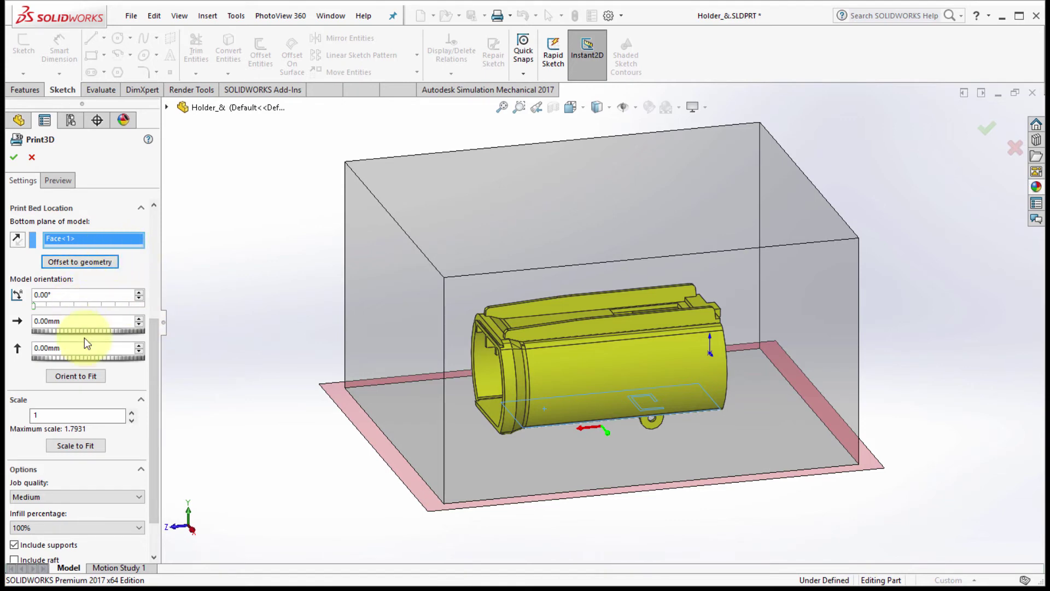
- Replace the print bed's bottom plane with the narrow upper face of the holder's side rail
scroll(84, 334, up, 5)
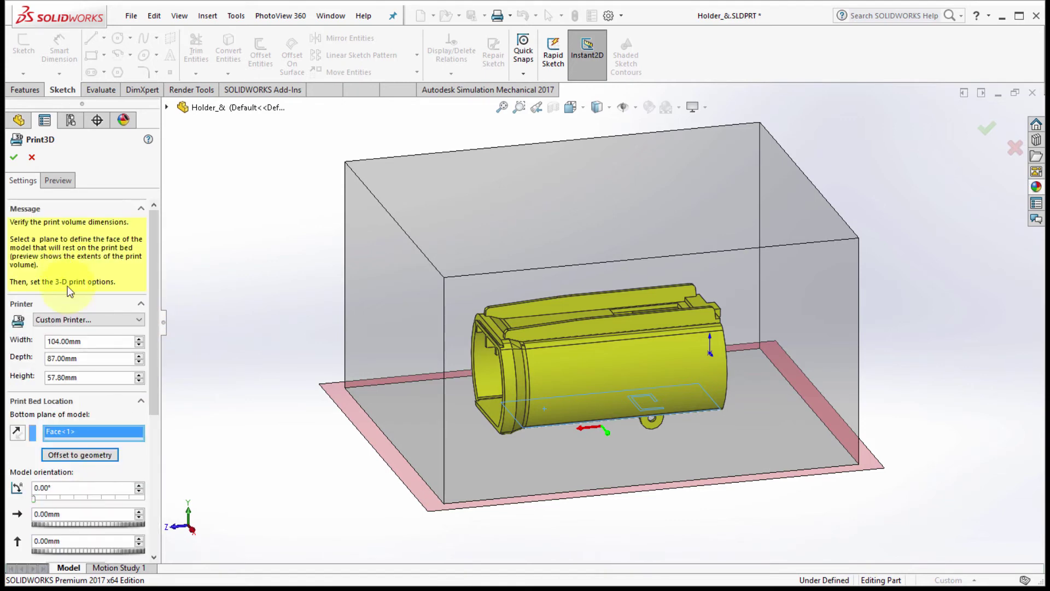
right_click(75, 336)
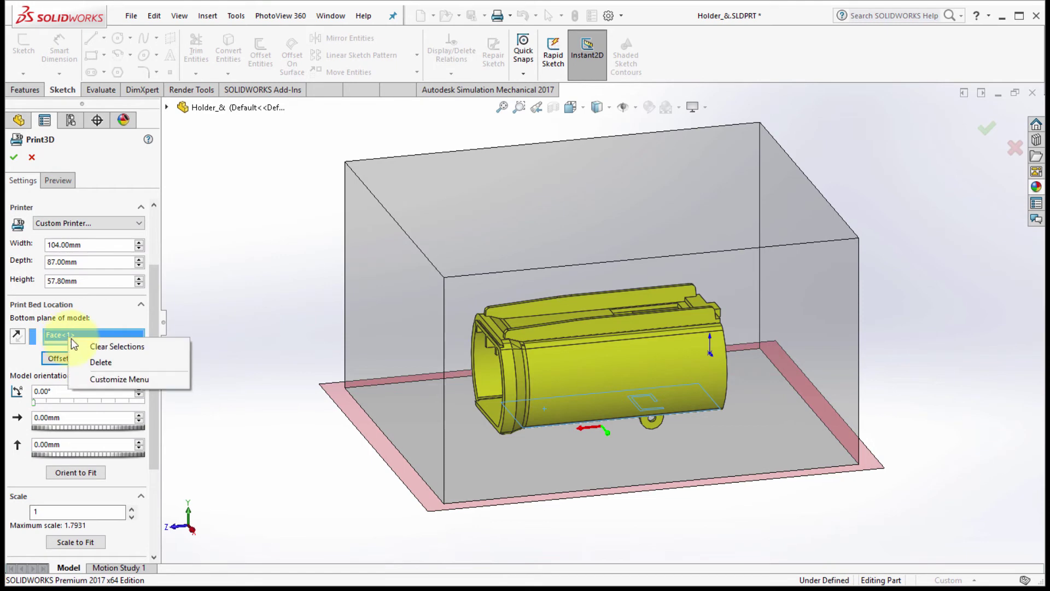
click(98, 348)
middle_drag(392, 339, 460, 366)
scroll(674, 307, down, 4)
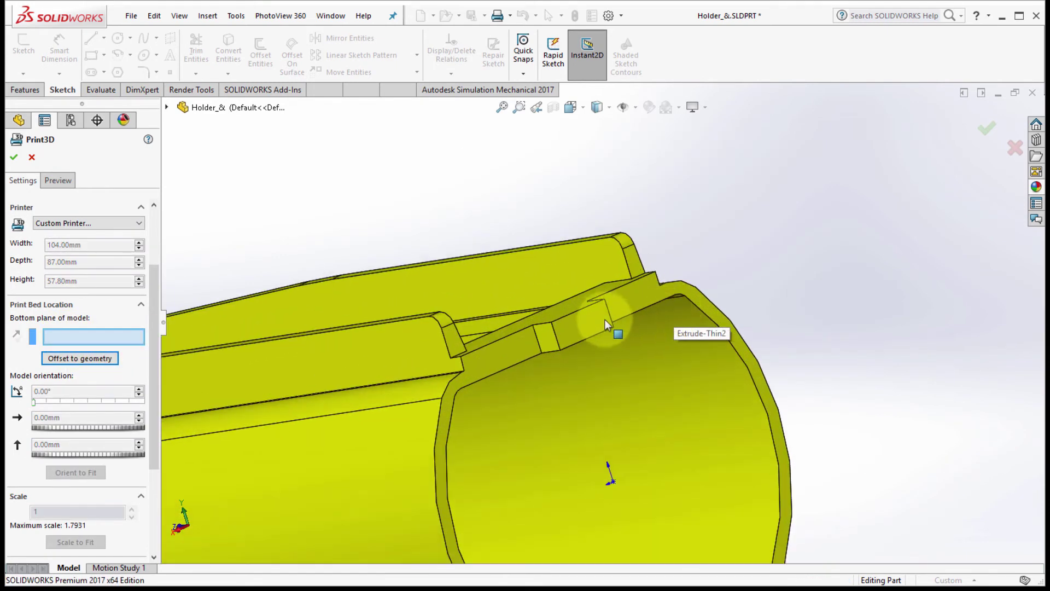
middle_drag(540, 332, 510, 336)
click(515, 314)
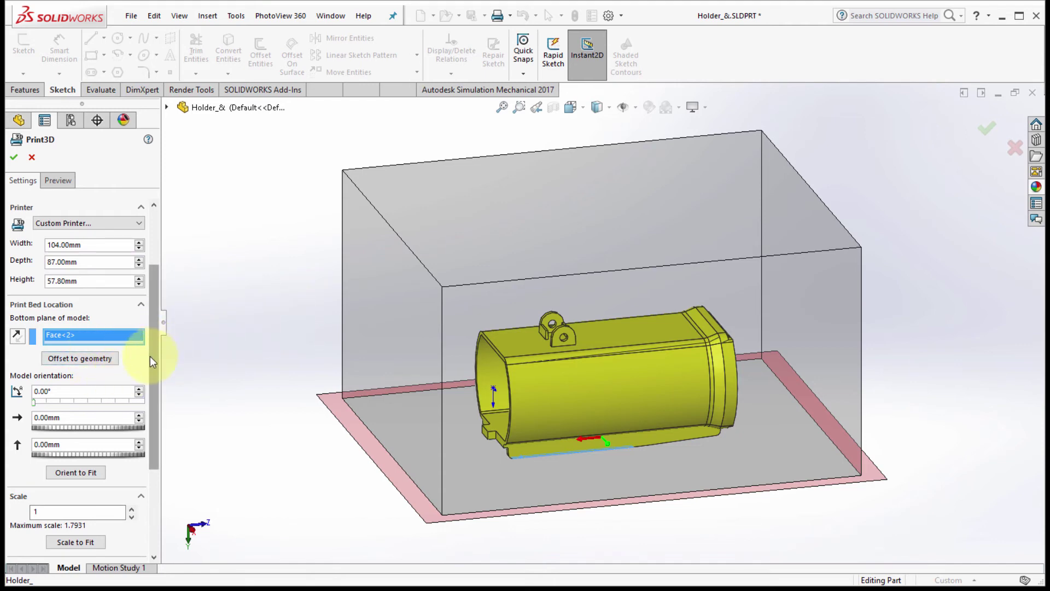
- Scale the holder to fit the print volume, then set its print scale to 1.25
drag(150, 356, 149, 410)
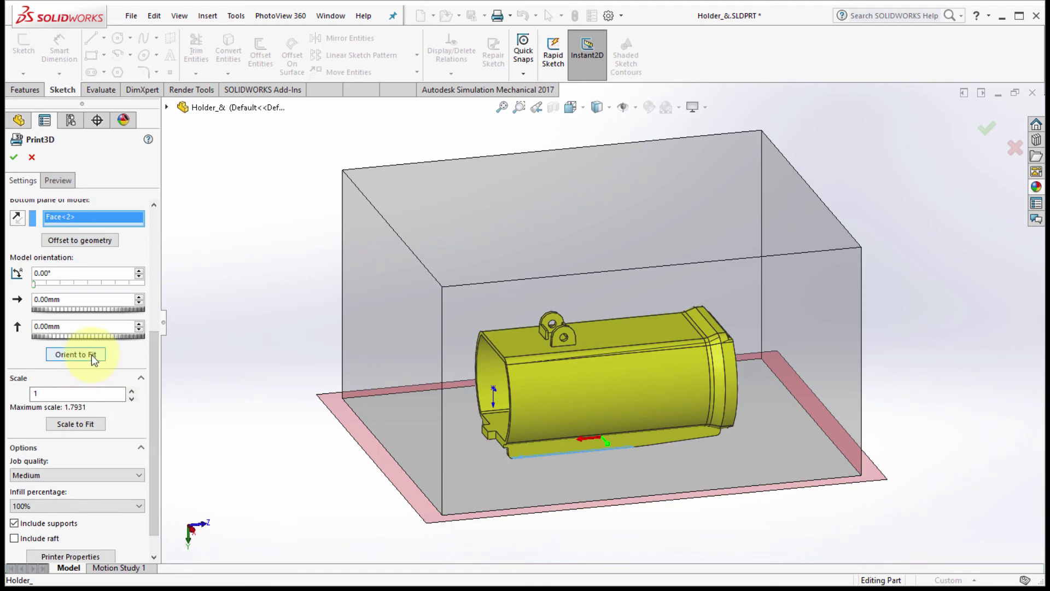
click(71, 422)
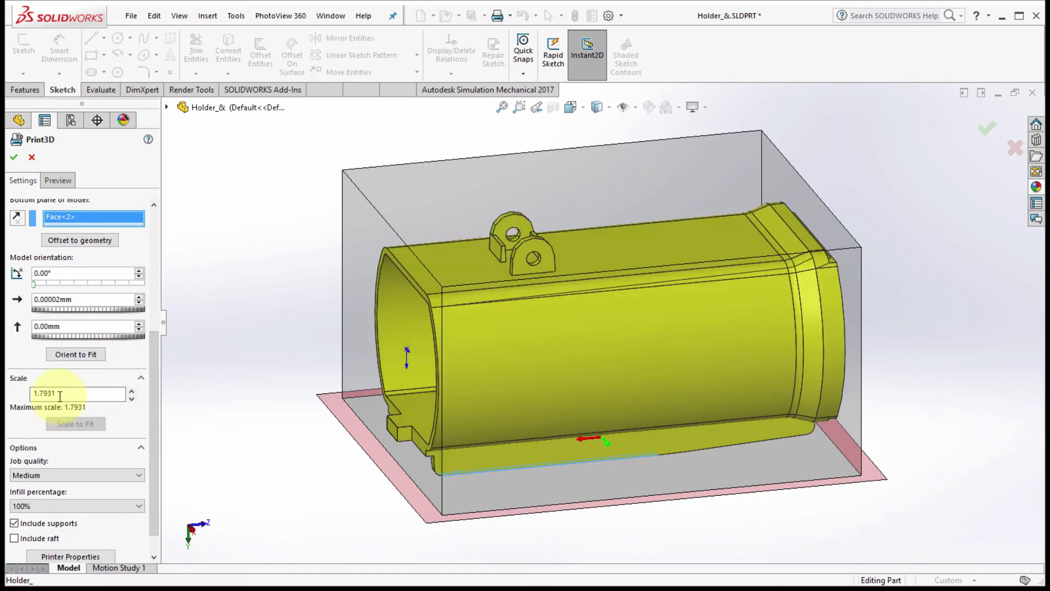
double_click(60, 394)
text(1.25)
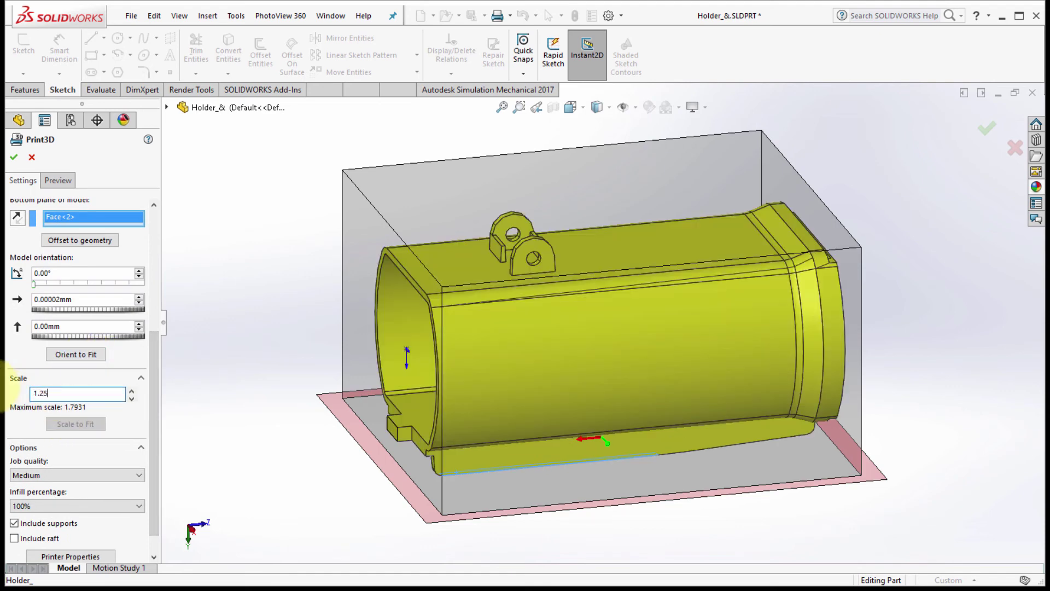
key(Tab)
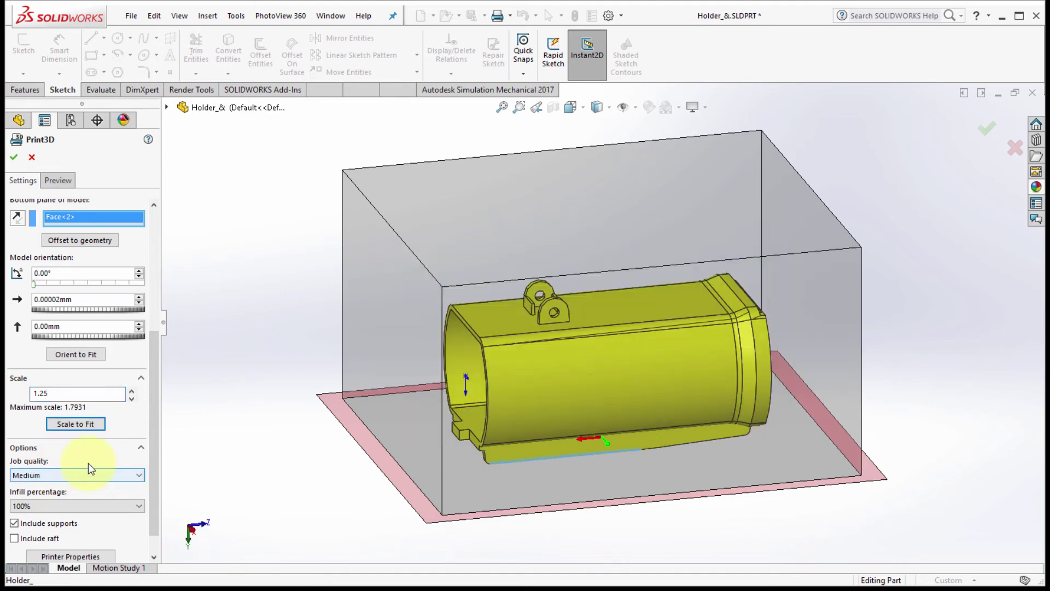
- Calculate a thickness/gap analysis in the print preview using a custom thickness/gap of 2 mm
scroll(87, 463, down, 1)
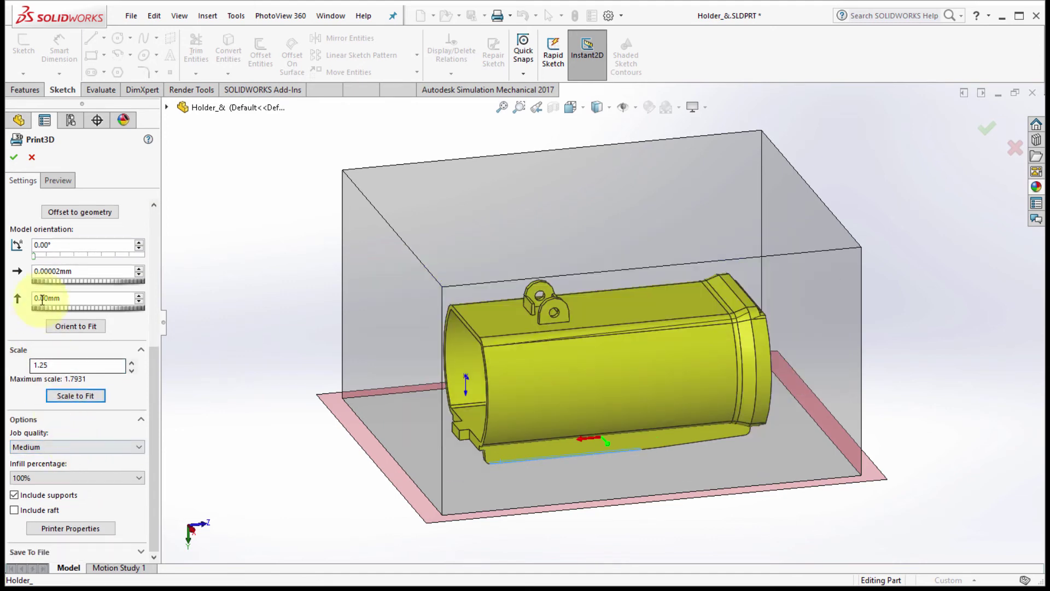
click(54, 182)
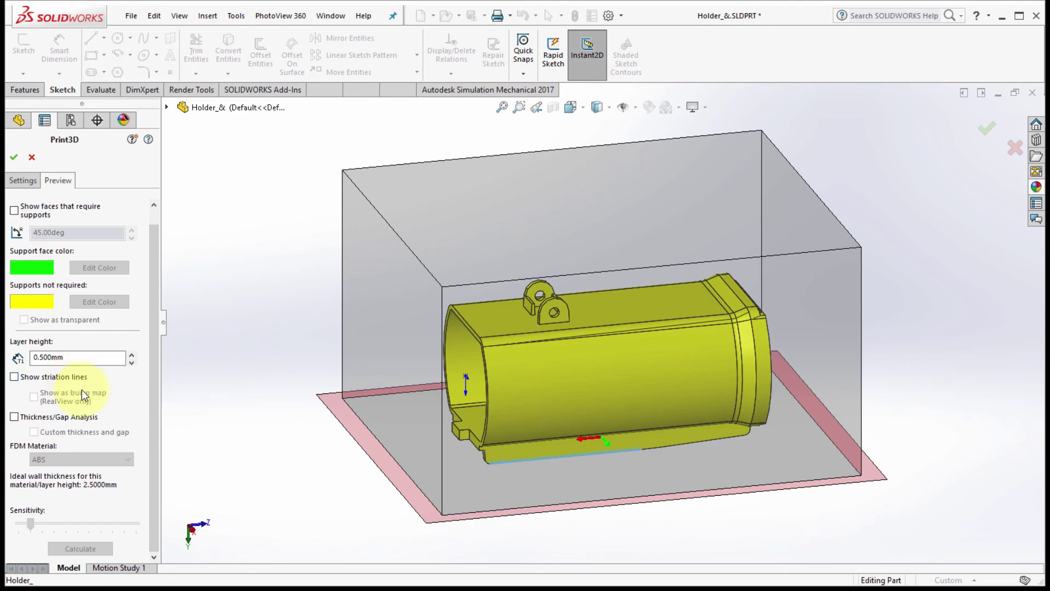
click(87, 419)
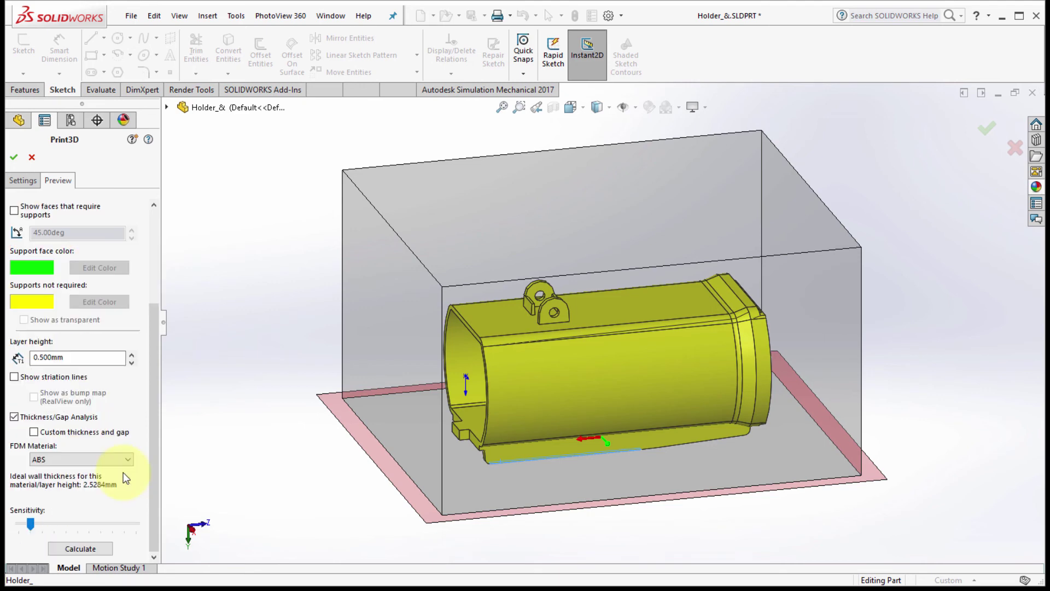
click(69, 432)
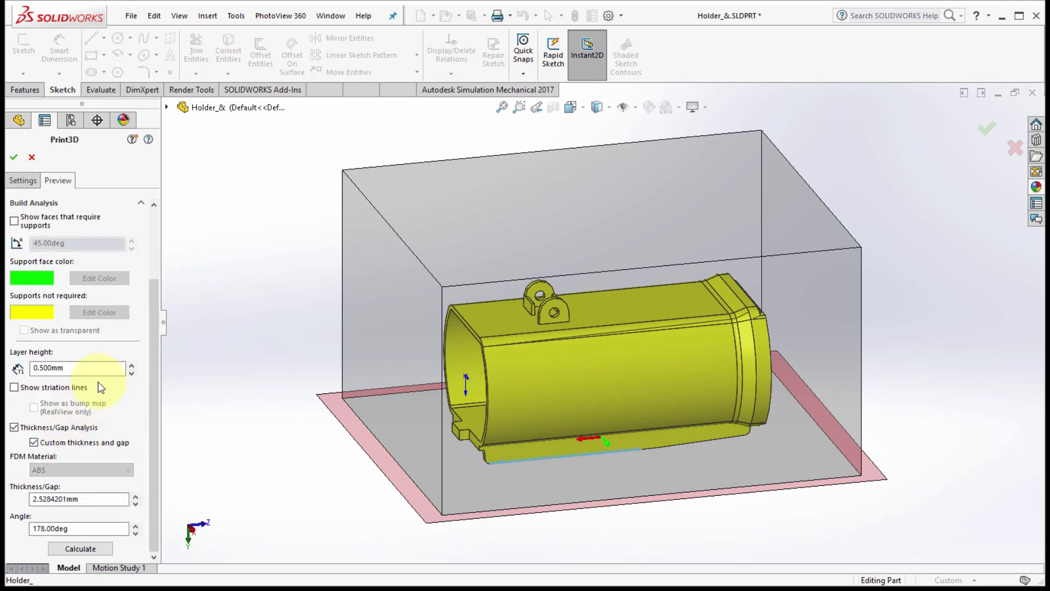
drag(97, 495, 17, 494)
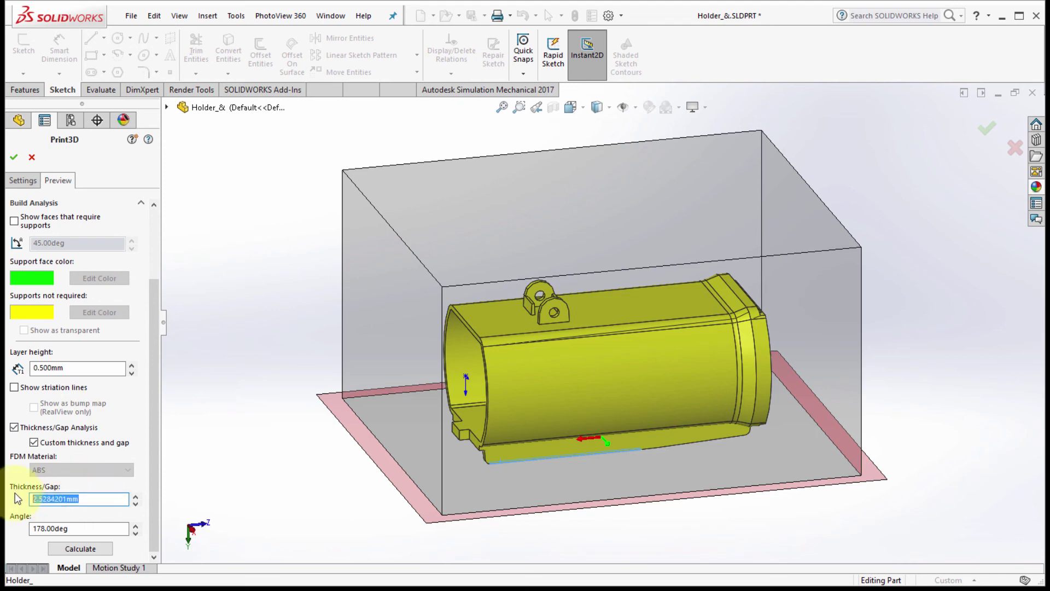
text(2)
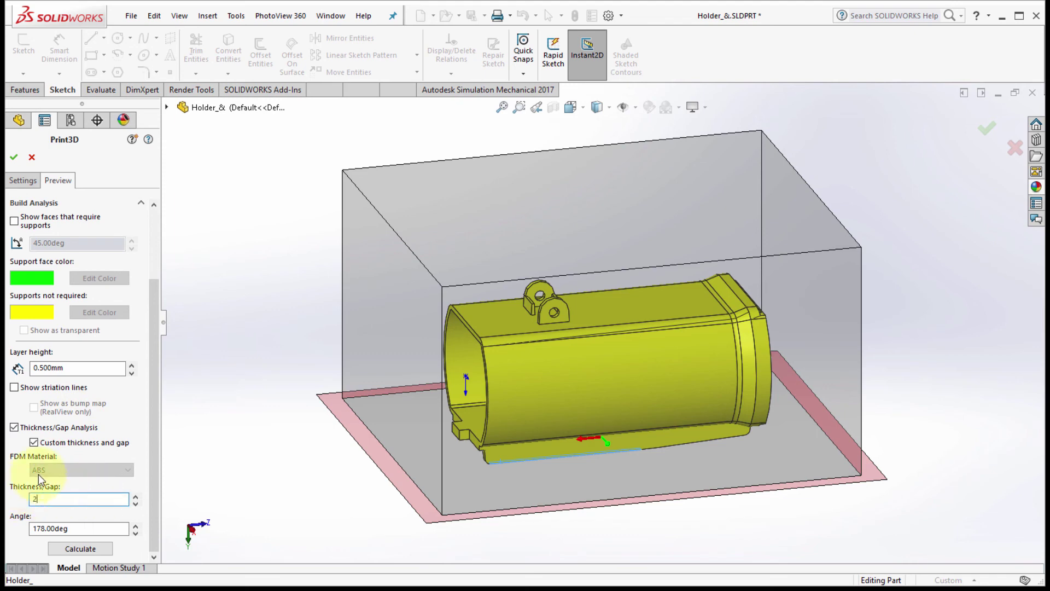
click(80, 549)
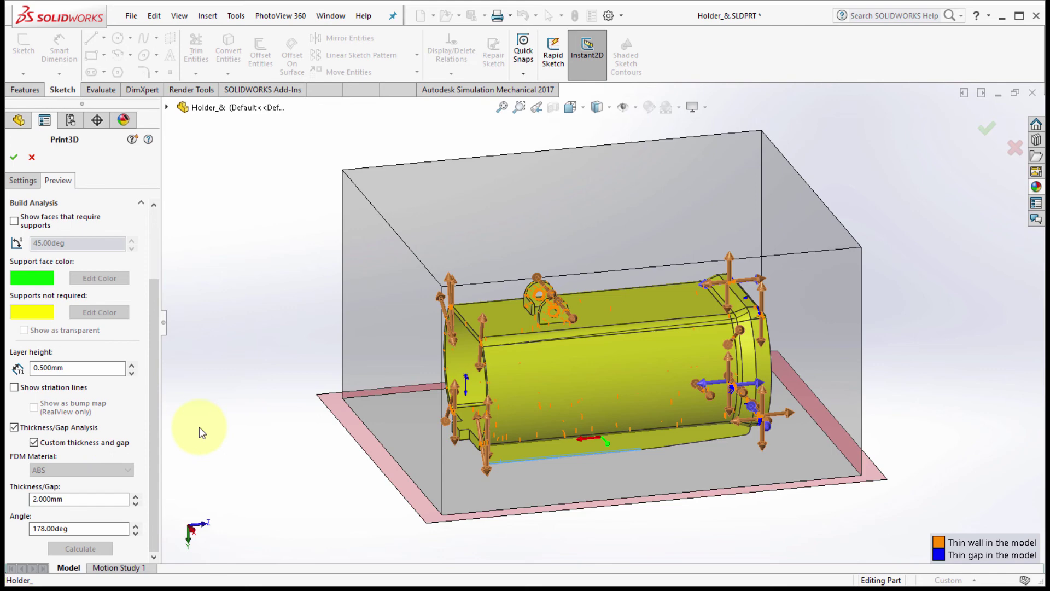